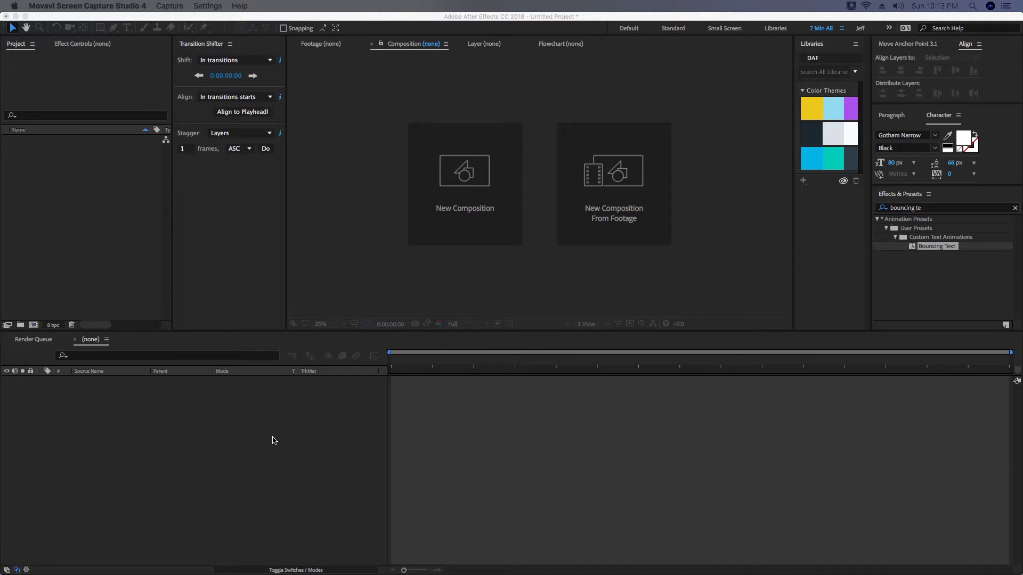
Create a new HDTV 1080 29.97 composition named "Bouncing Text"
left_click(215, 73)
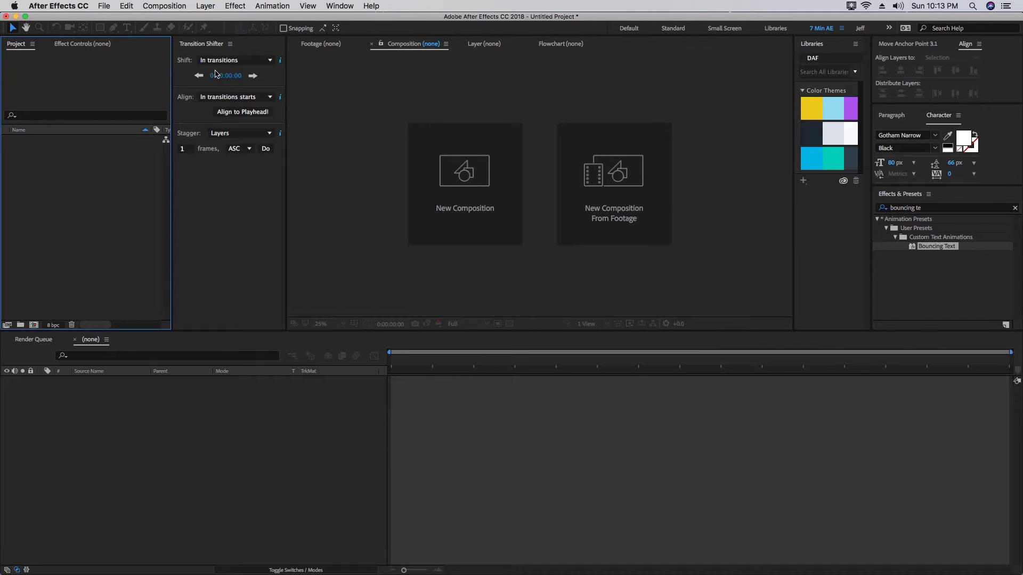
left_click(162, 6)
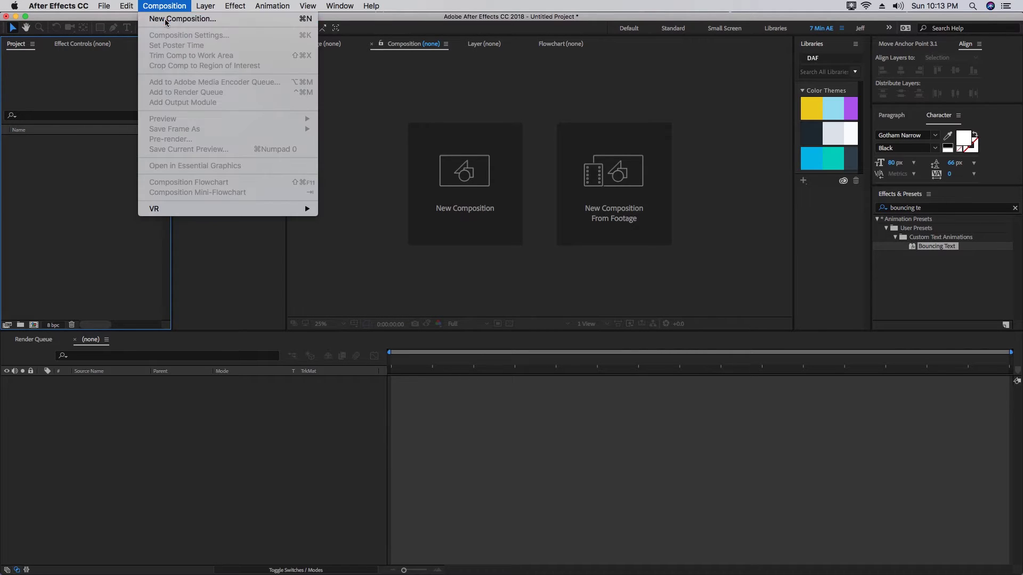
left_click(166, 21)
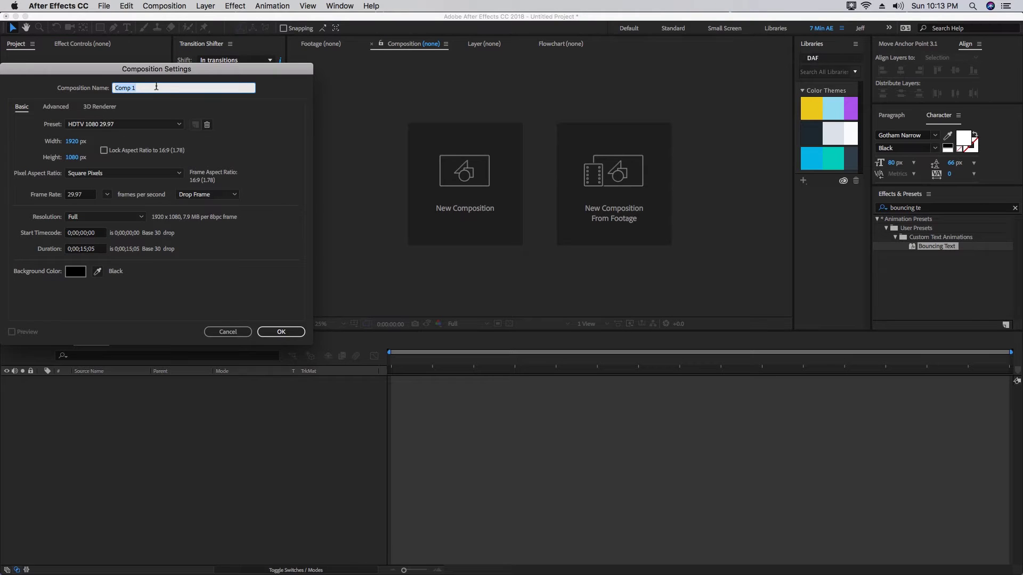
type("Bouncing Text")
key("Return")
Add a text layer reading "bouncing text" in the composition
key("super+t")
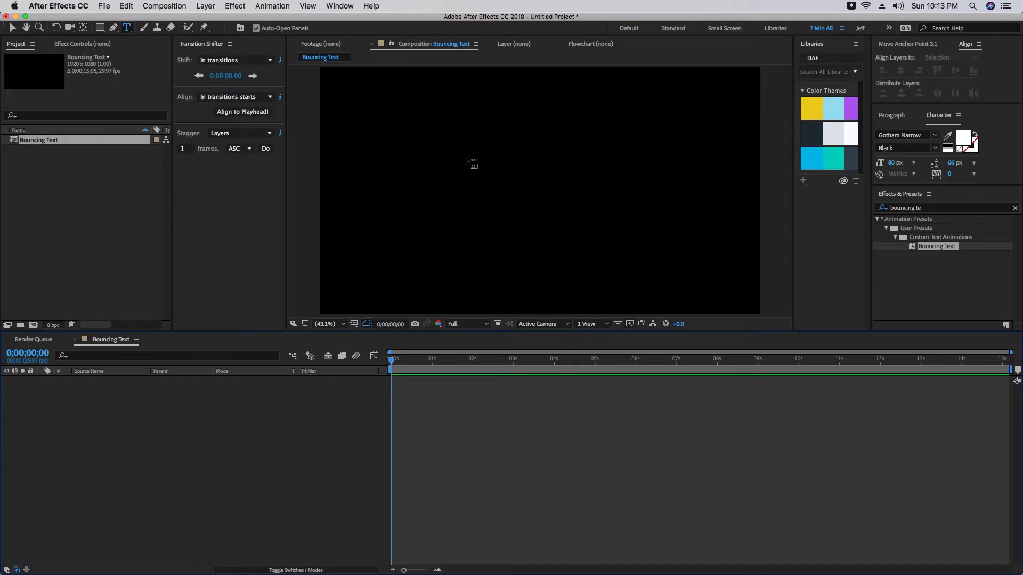
left_click(472, 163)
type("bouncing text")
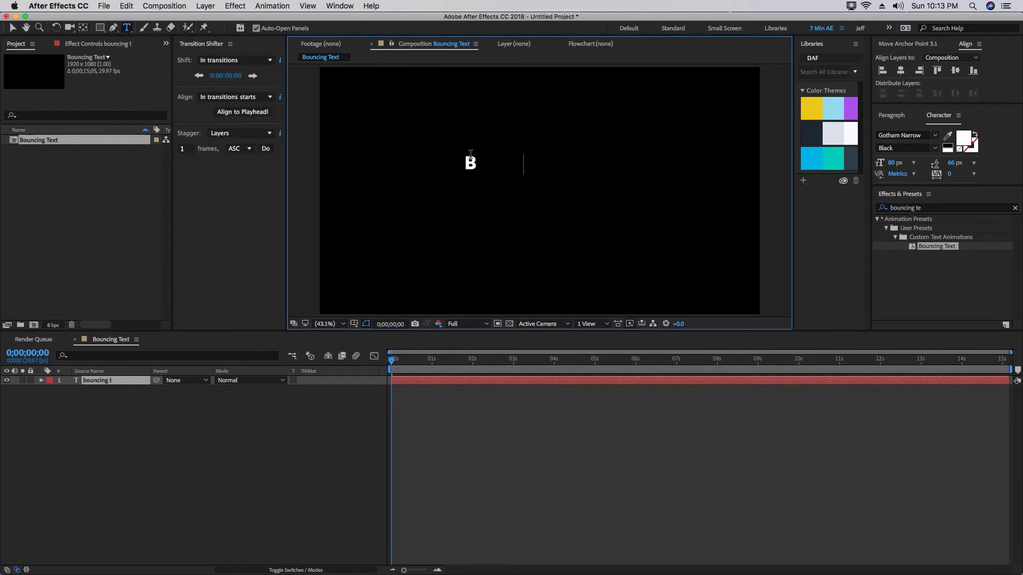
key("Escape")
key("v")
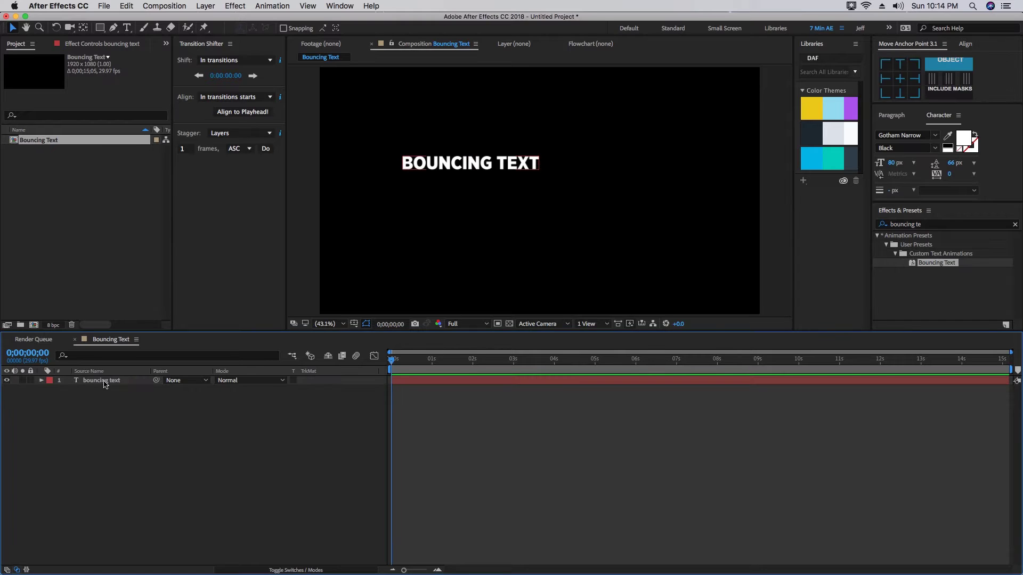
Center the text layer's anchor point in its layer content
left_click(105, 381)
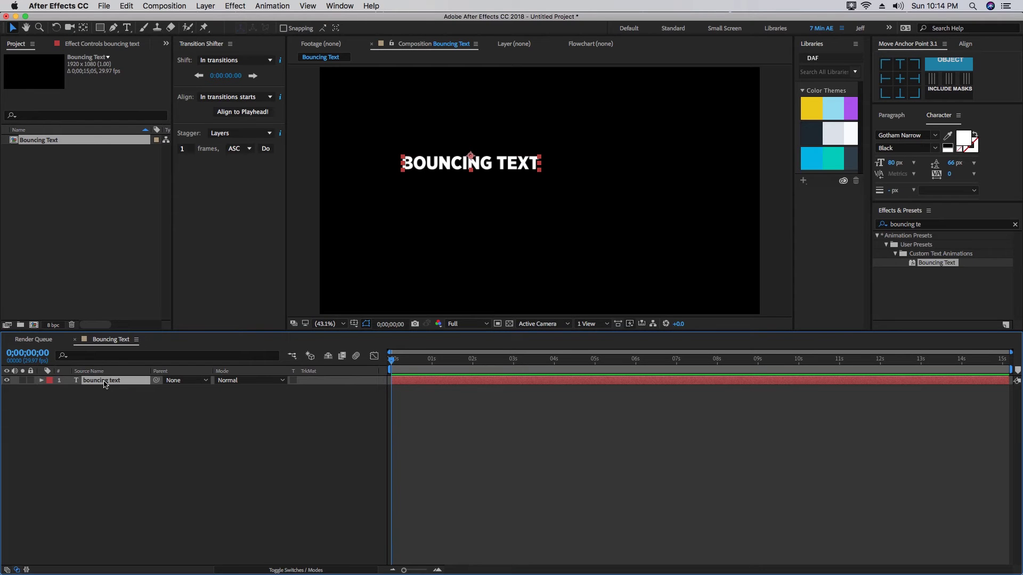
left_click(205, 6)
mouse_move(220, 122)
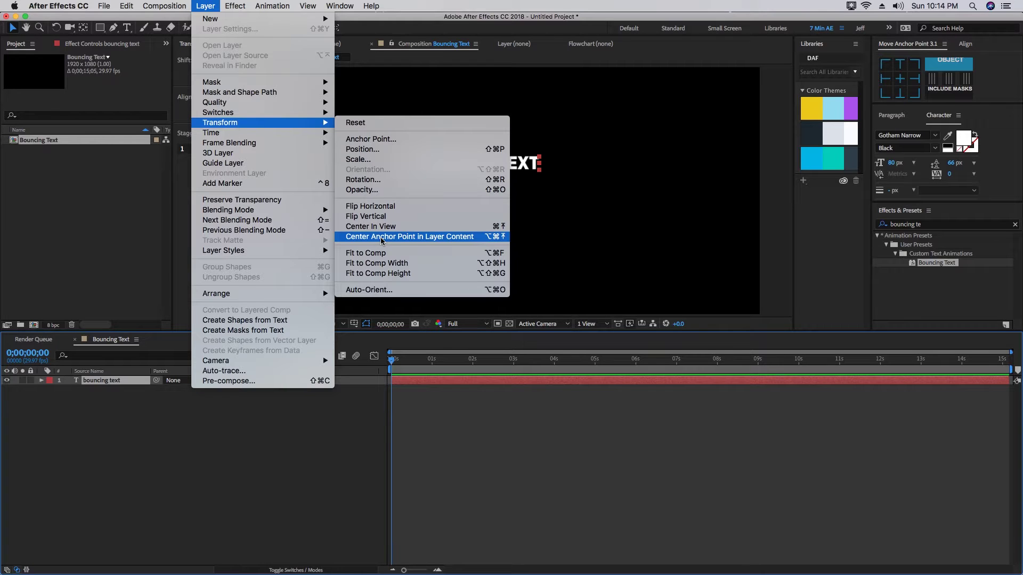
left_click(496, 237)
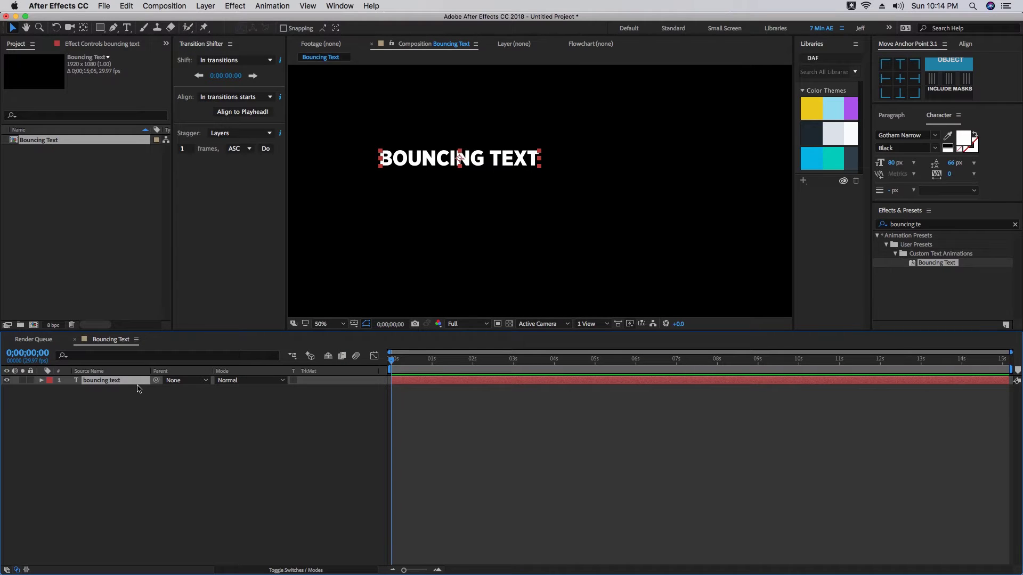
Align the text layer to the horizontal and vertical center of the composition
left_click(321, 324)
left_click(323, 343)
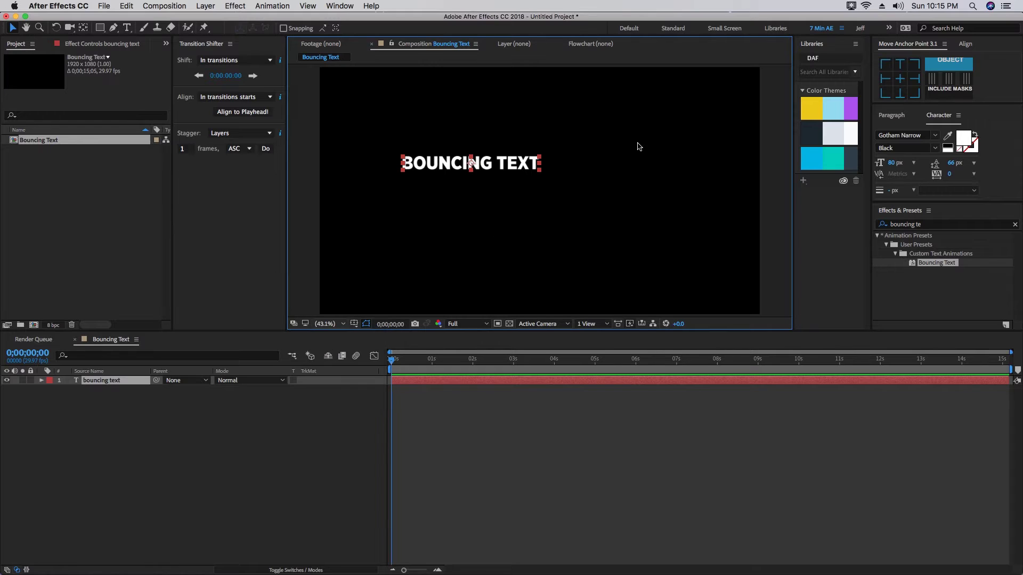
left_click(965, 45)
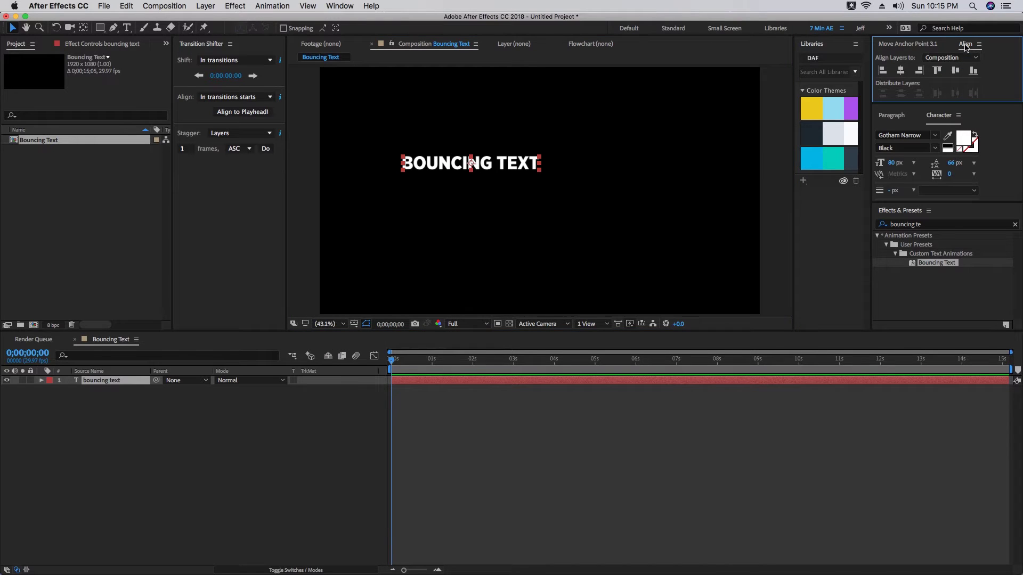
left_click(900, 72)
left_click(955, 71)
left_click(42, 395)
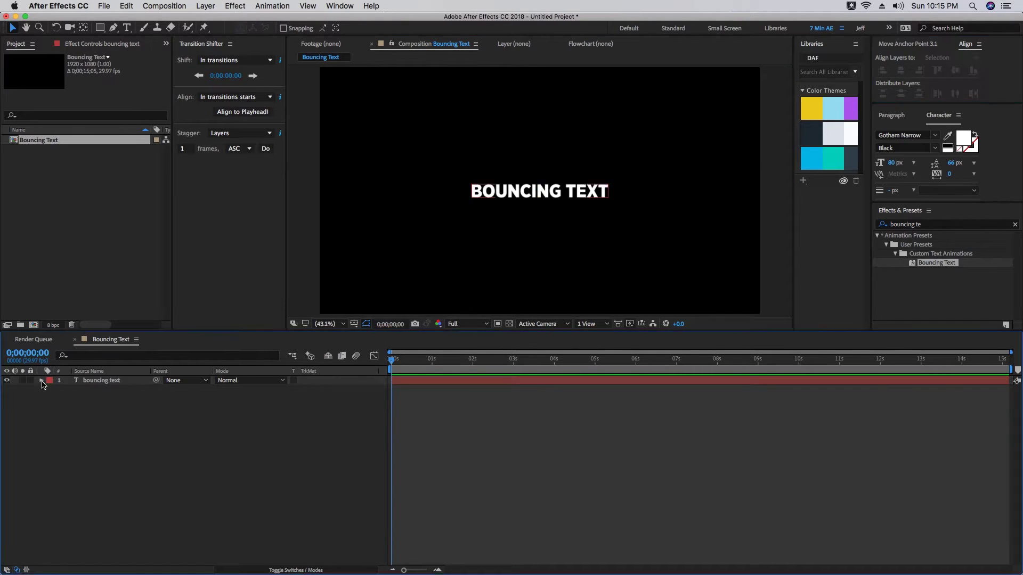
Extend the work area's end to about 3.5 seconds and add a Position animator to the text layer
left_click(41, 381)
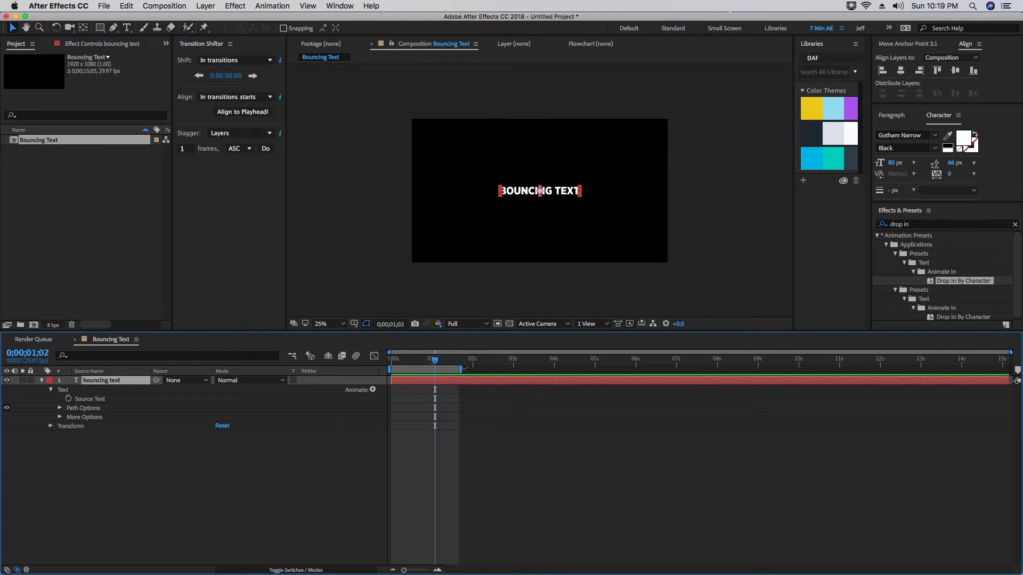
left_click_drag(461, 369, 536, 370)
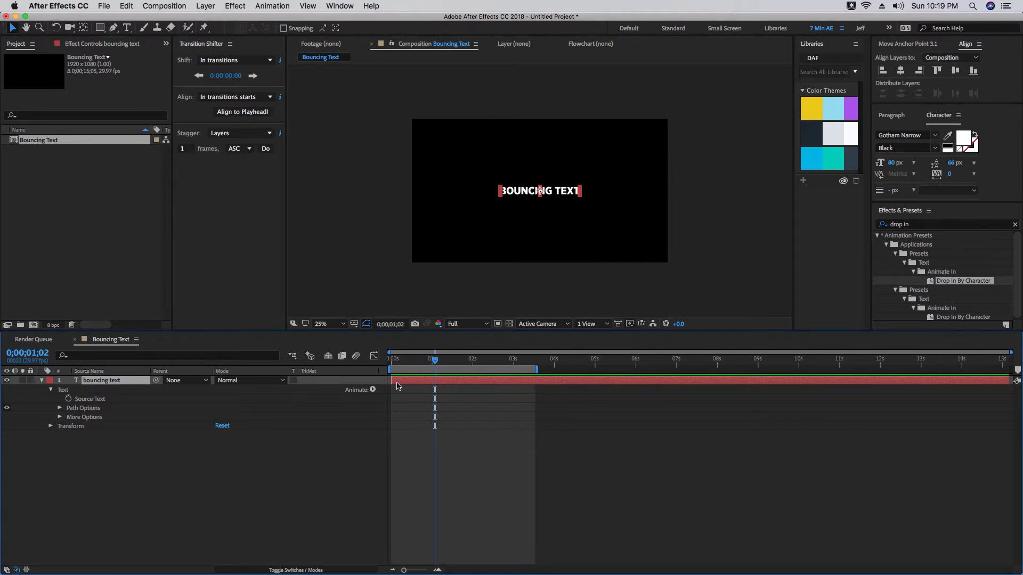
left_click(63, 392)
left_click(50, 391)
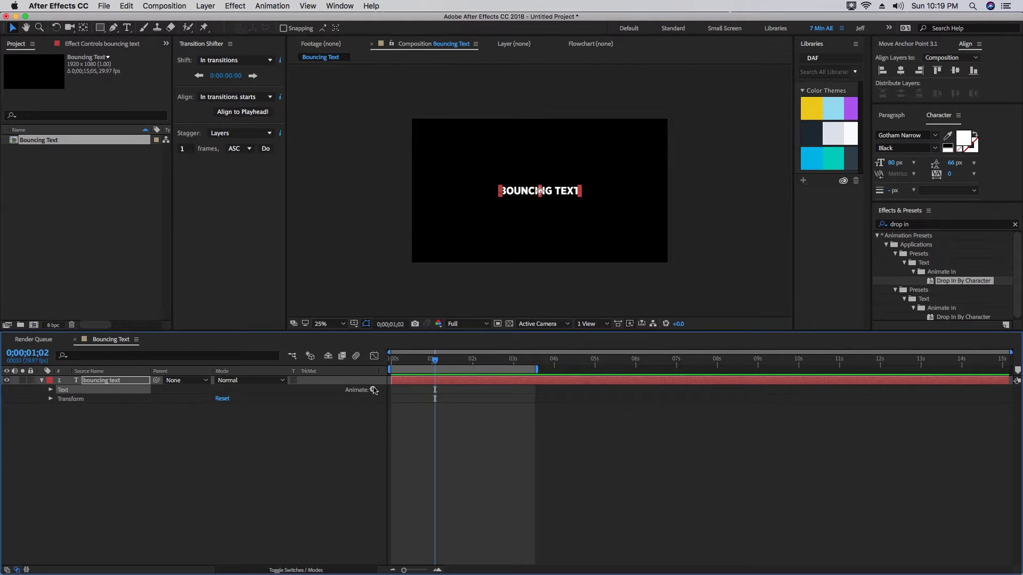
left_click(373, 390)
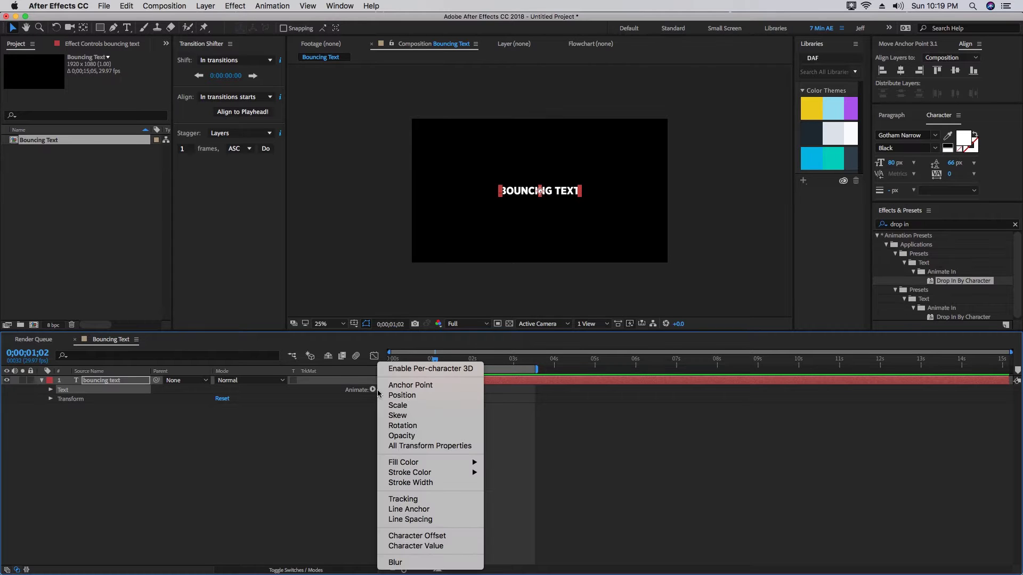
left_click(408, 398)
Rename the text layer's animator as POSITION 1 and duplicate it to make a second position animator
left_click(81, 428)
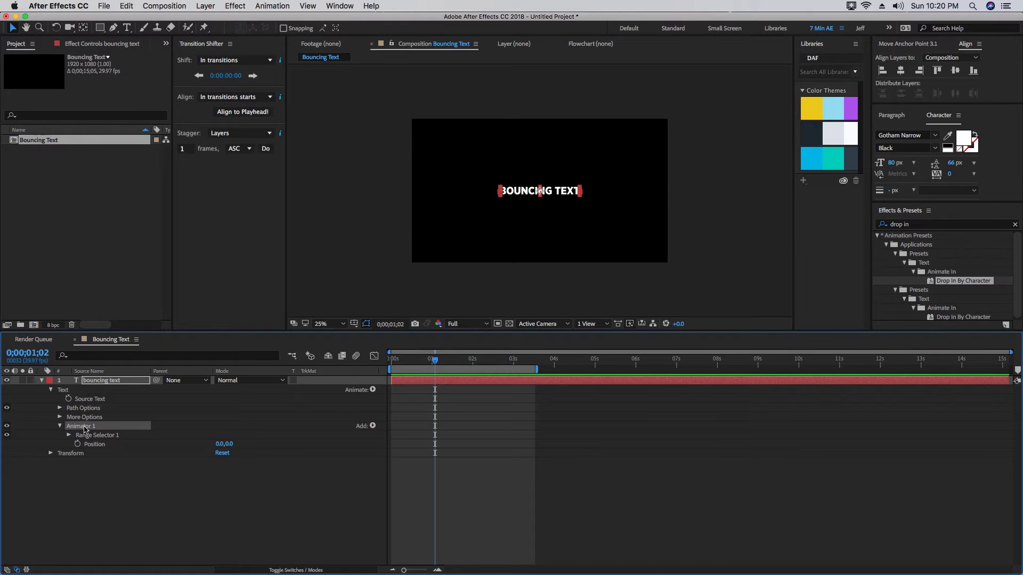
key("Return")
type("POSITION")
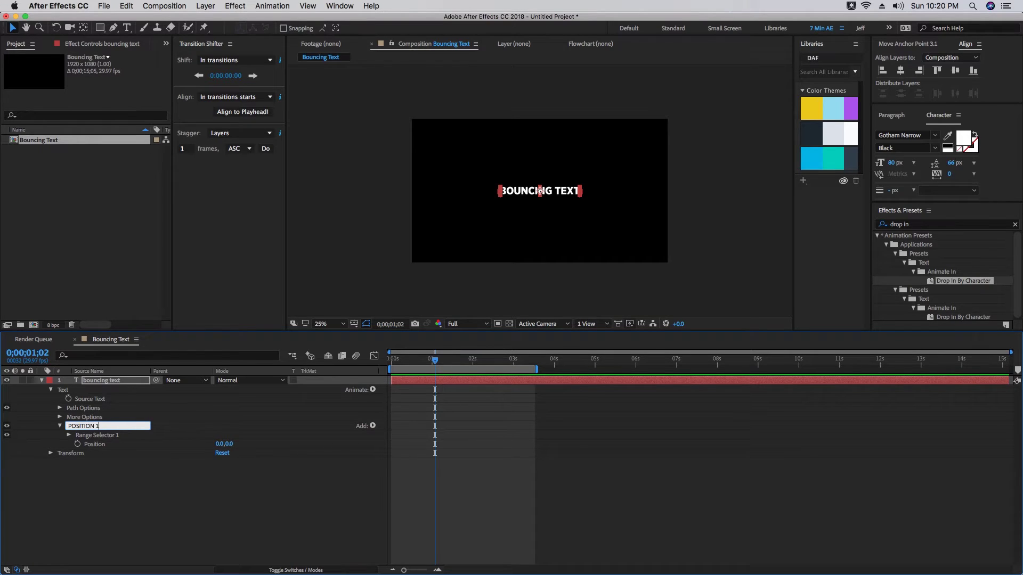
left_click(83, 419)
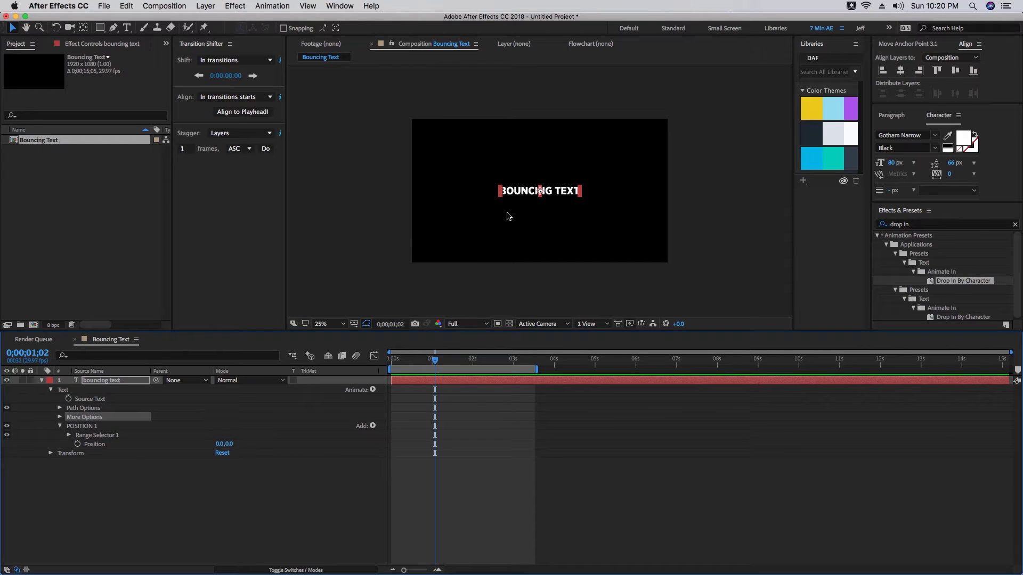
left_click(79, 427)
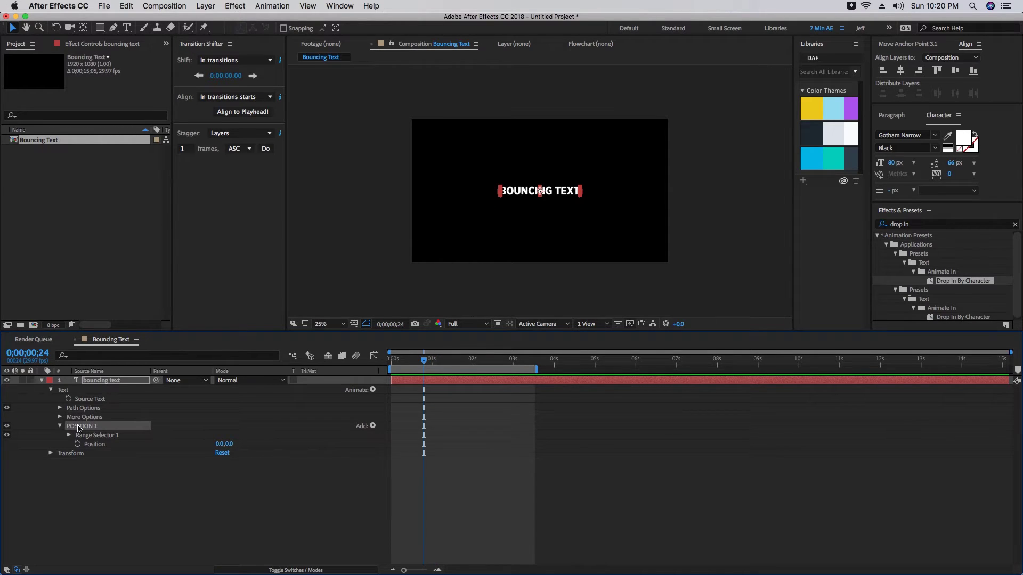
key("super+d")
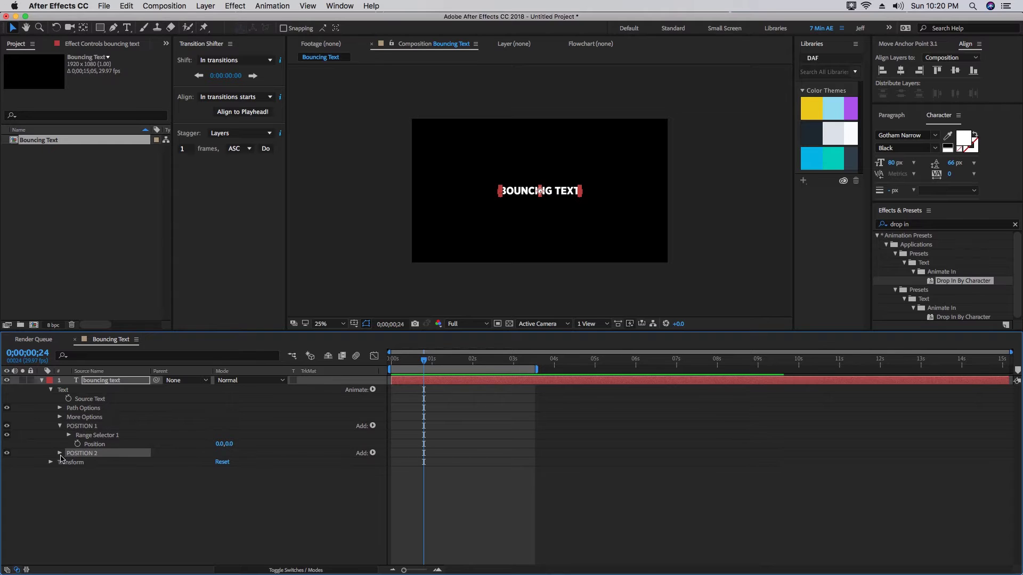
Set the POSITION 1 animator's Position value to 0, 630
left_click(112, 426)
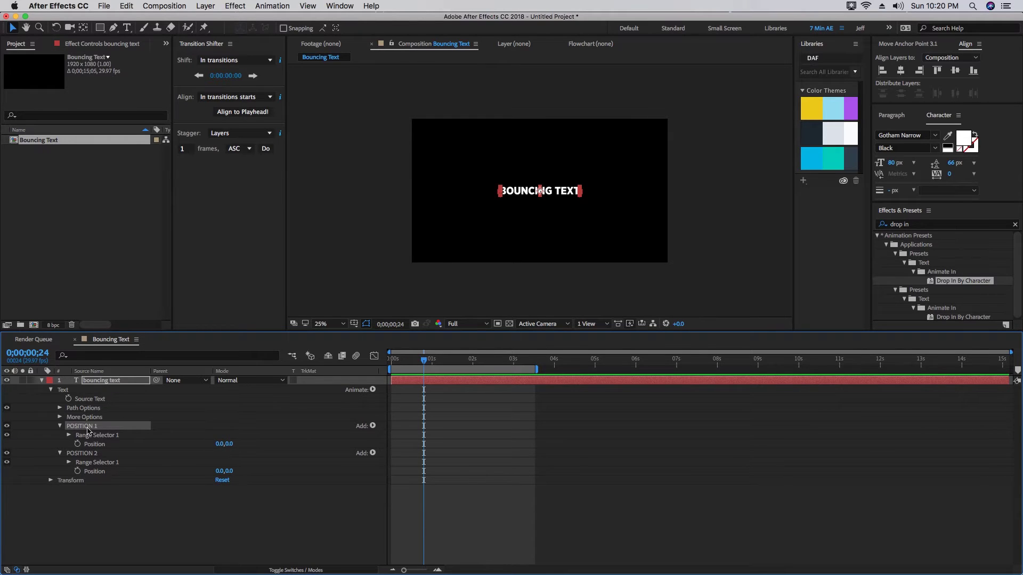
left_click_drag(230, 444, 565, 444)
left_click(229, 444)
type("630")
key("Return")
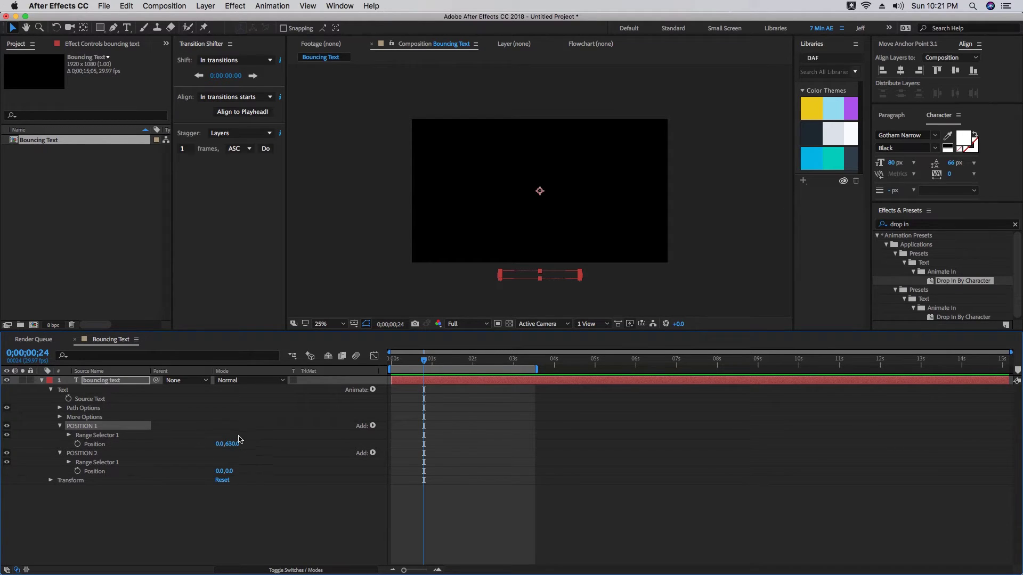
Set the POSITION 2 animator's Position value to 0, -630
left_click(92, 444)
left_click(94, 472)
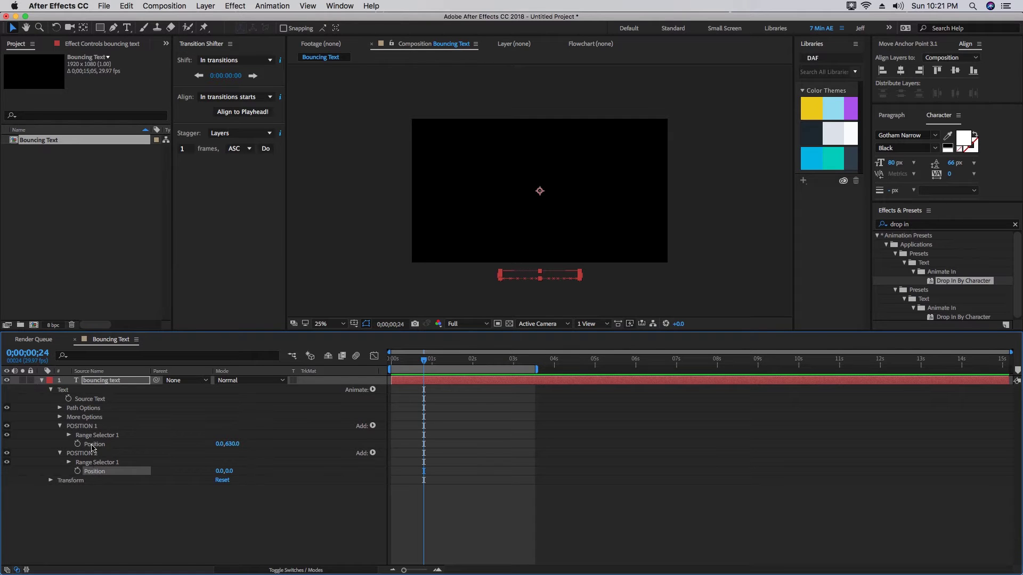
left_click(94, 446)
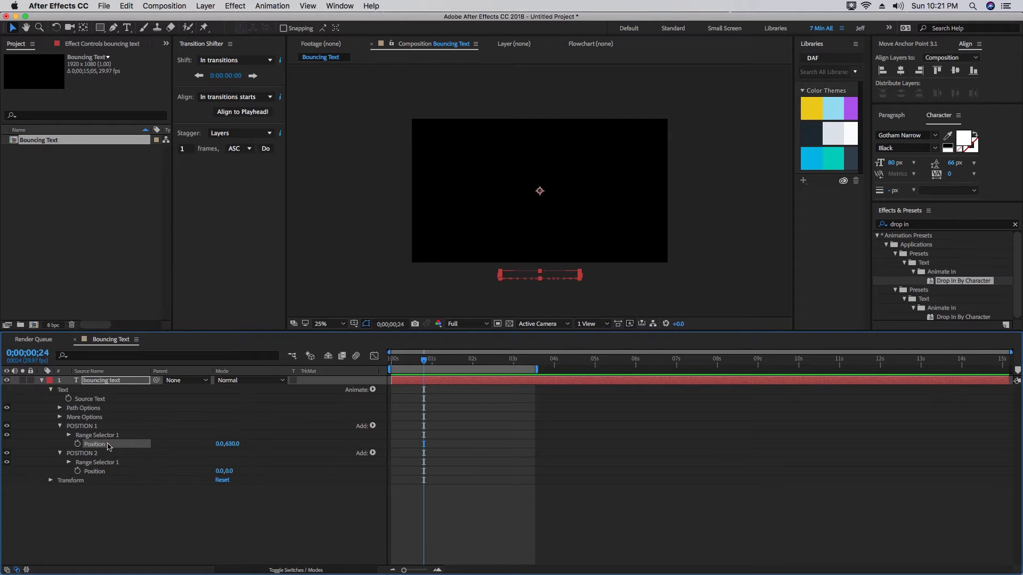
left_click(229, 471)
type("-630")
key("Return")
key("space")
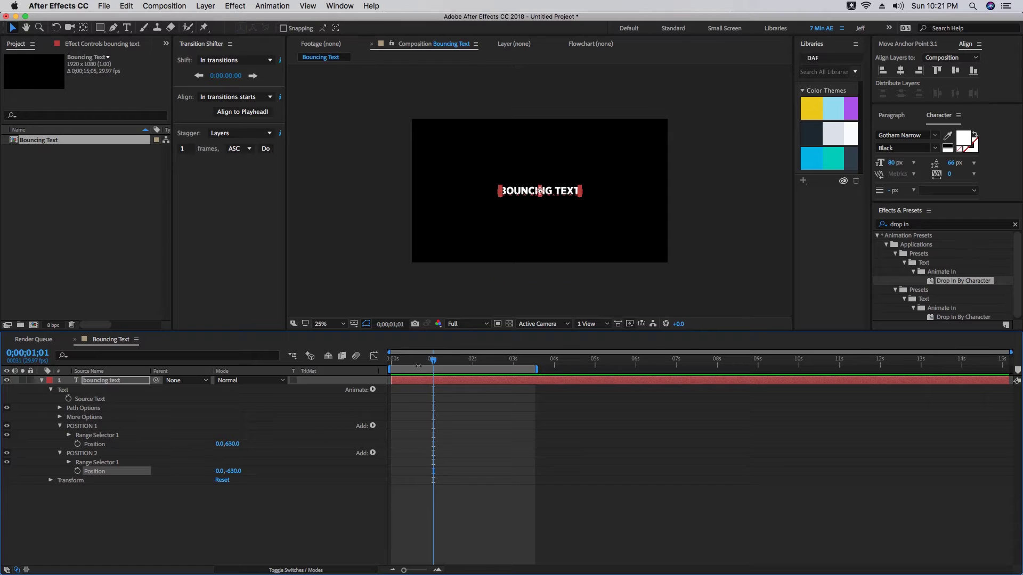
Add an Offset keyframe at 1 second to the range selector of the POSITION 2 animator
left_click(84, 428)
left_click(83, 453)
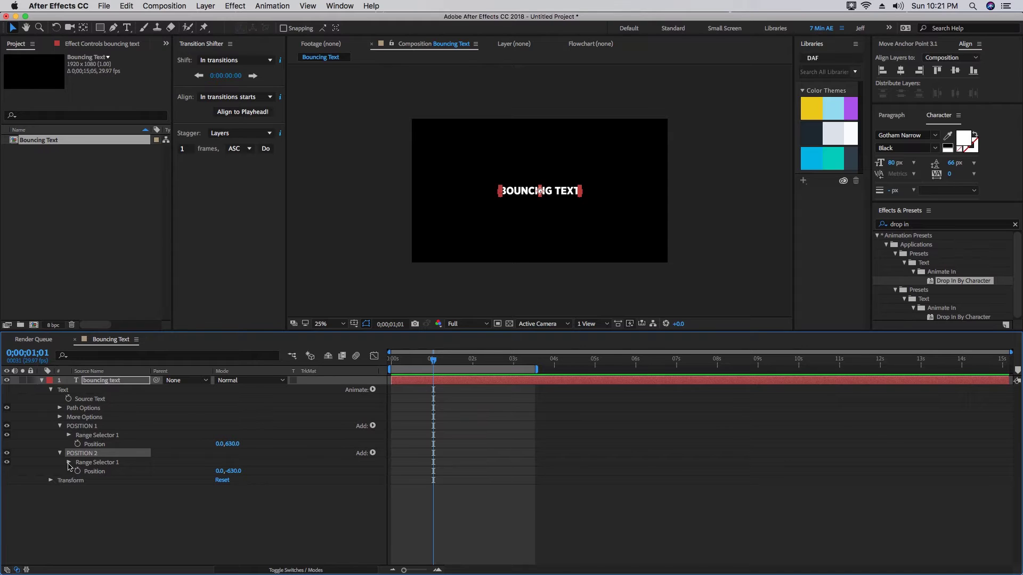
left_click(60, 427)
left_click(69, 444)
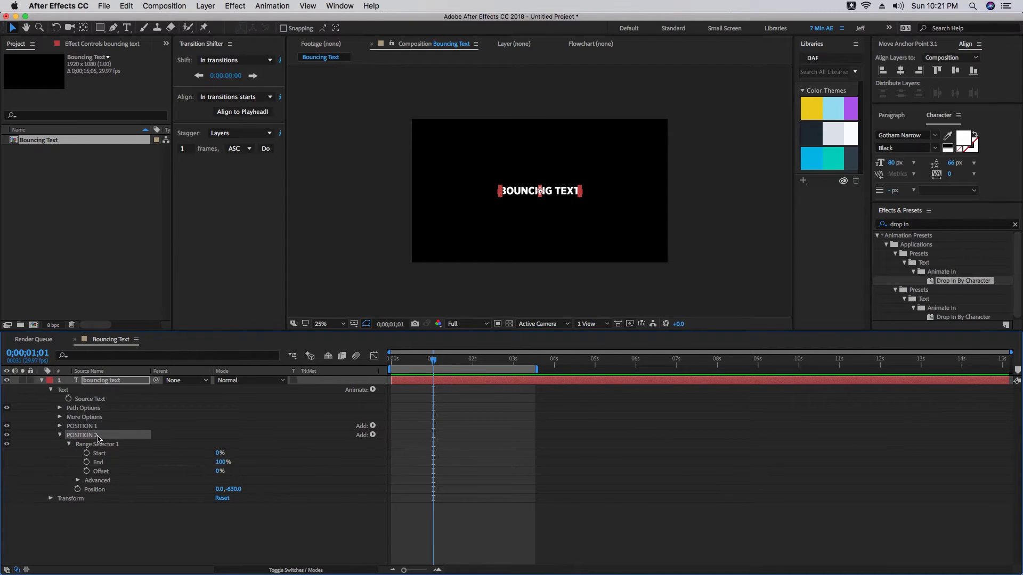
left_click(87, 472)
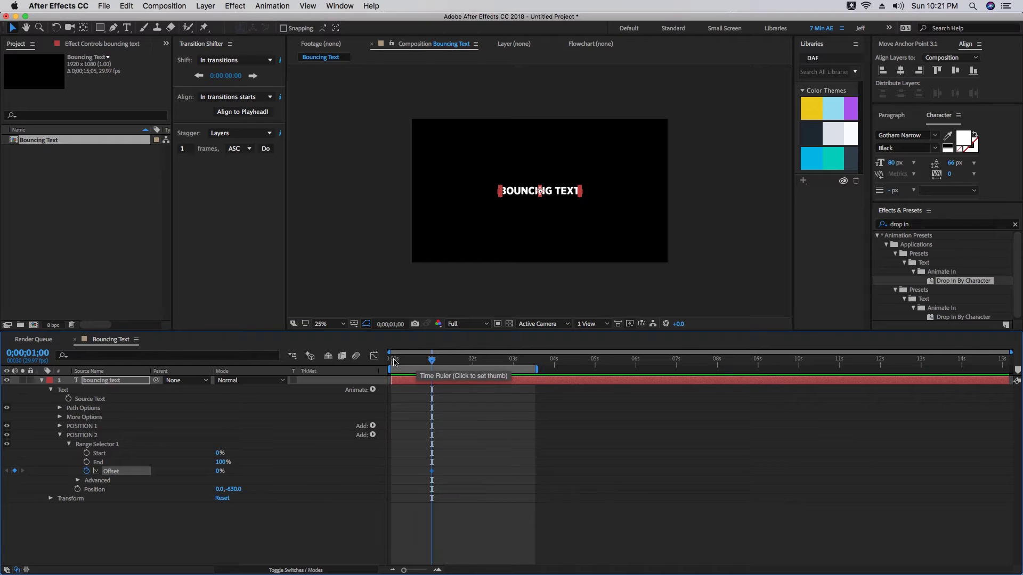
Add an Offset keyframe at the start of the timeline and lower POSITION 2's offset to its negative limit
left_click_drag(419, 362, 375, 364)
key("super+v")
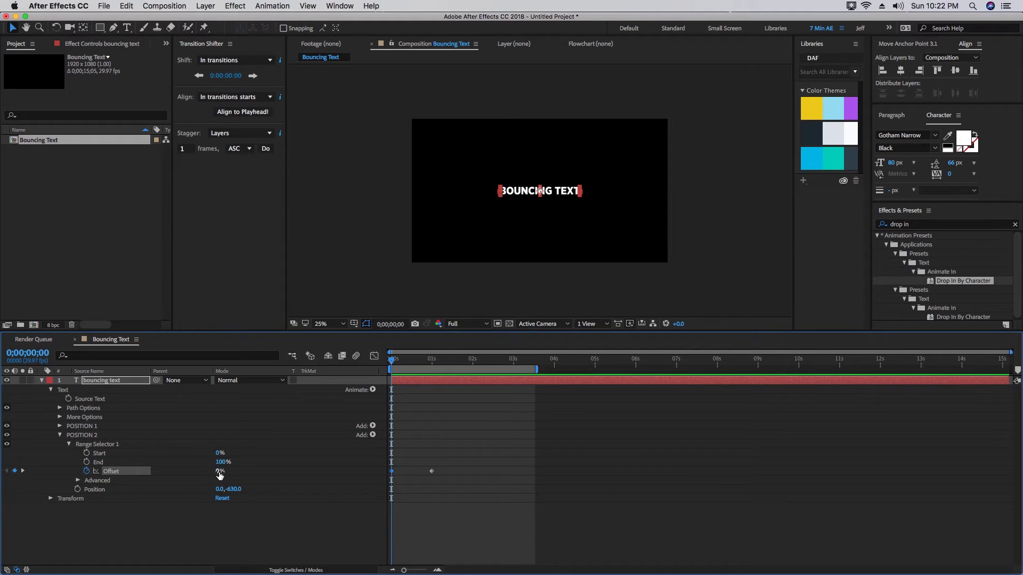
left_click_drag(221, 472, 86, 471)
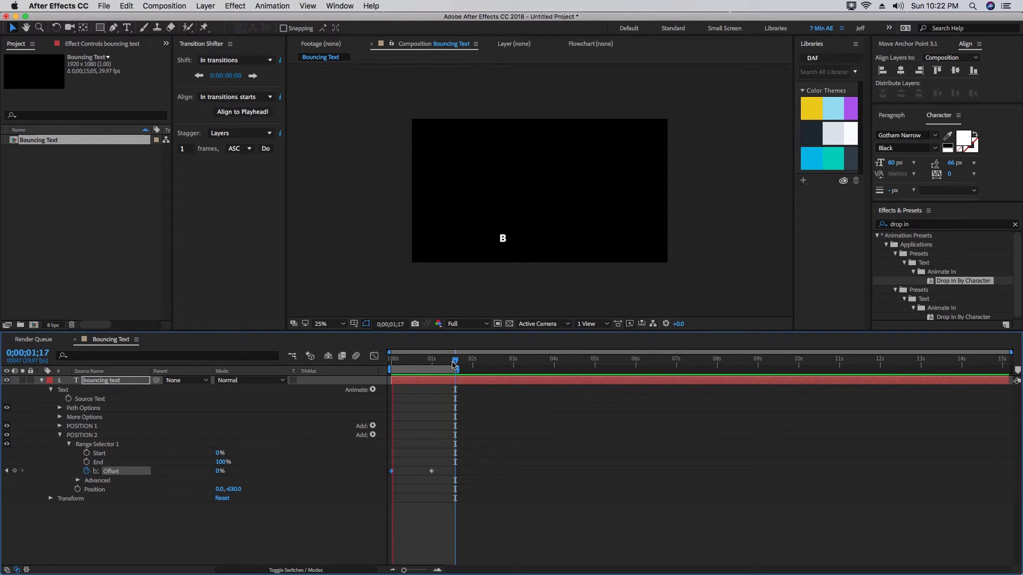
Reveal the range selector's Advanced options for POSITION 2 and examine the per-character motion in the frames just before 1 second
left_click(79, 481)
left_click(78, 481)
scroll(224, 496, "down", 1)
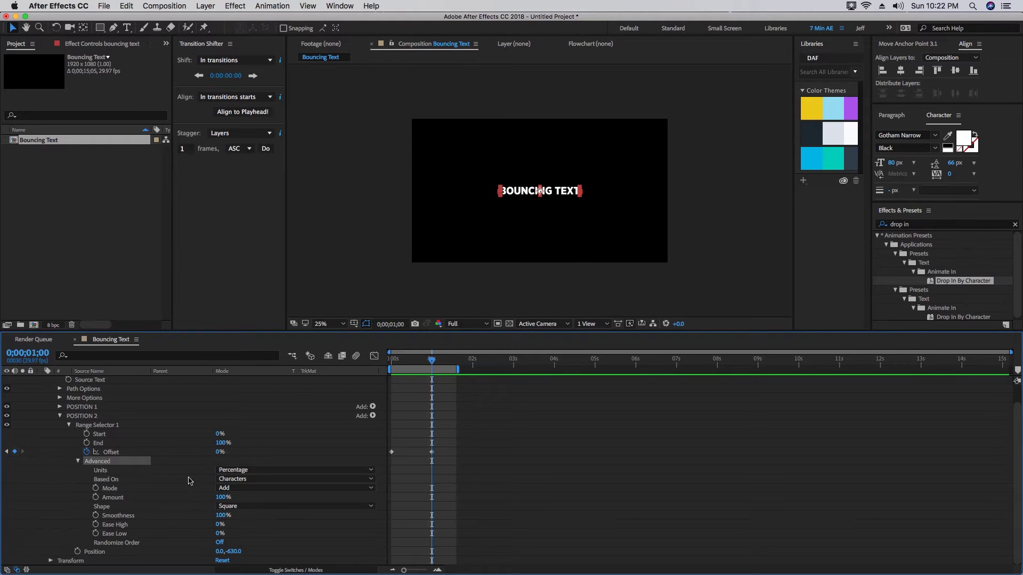
left_click(102, 477)
key("Page_Up")
key("Page_Up")
key("Page_Up")
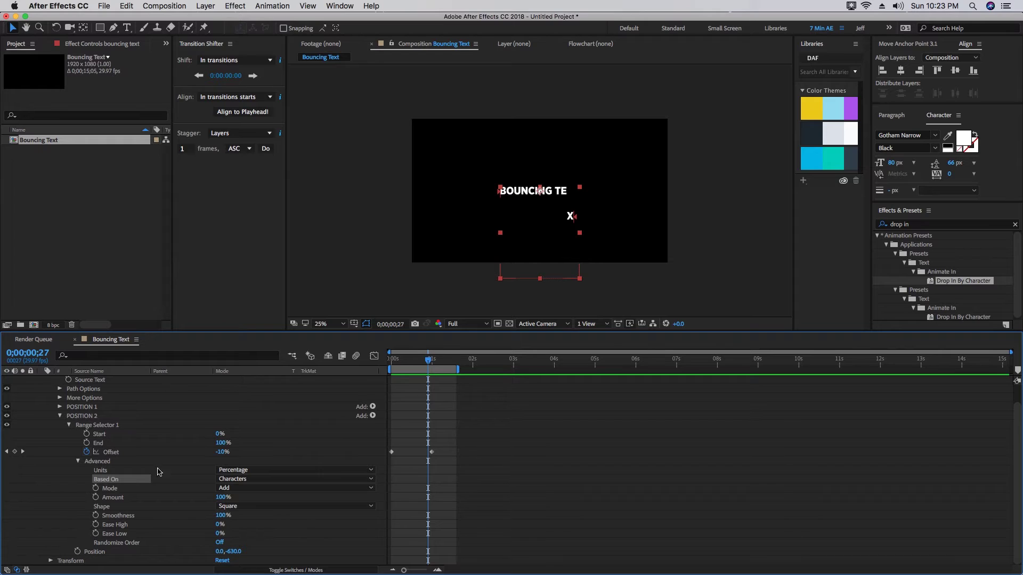
left_click(431, 361)
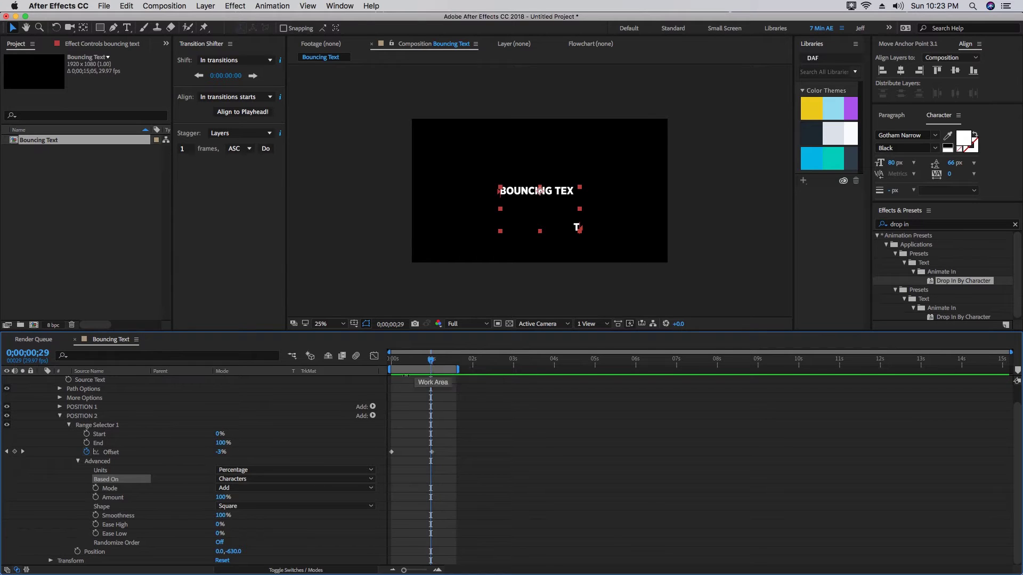
left_click(23, 452)
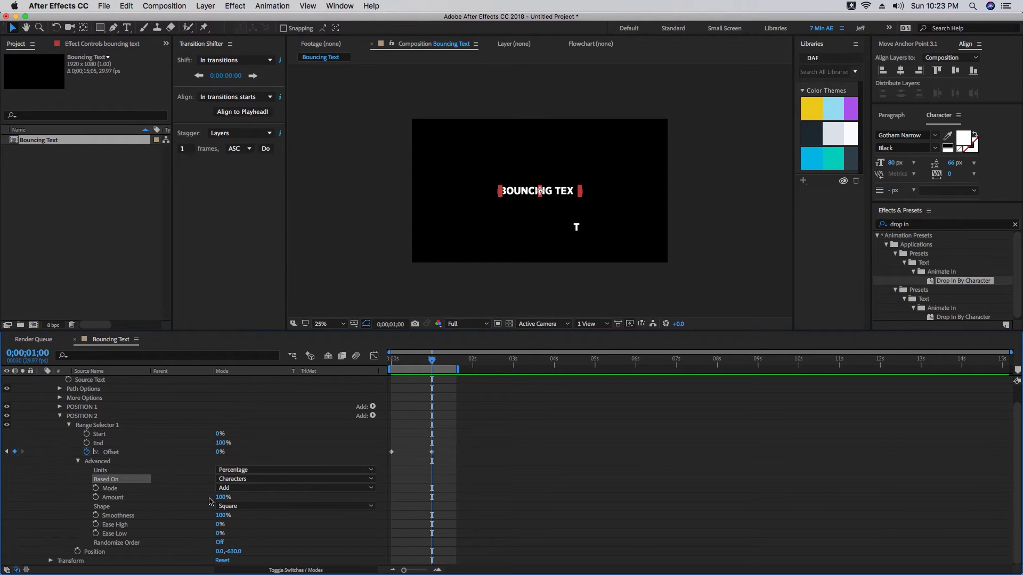
Set the Shape of the POSITION 2 range selector to Ramp Down
left_click(104, 506)
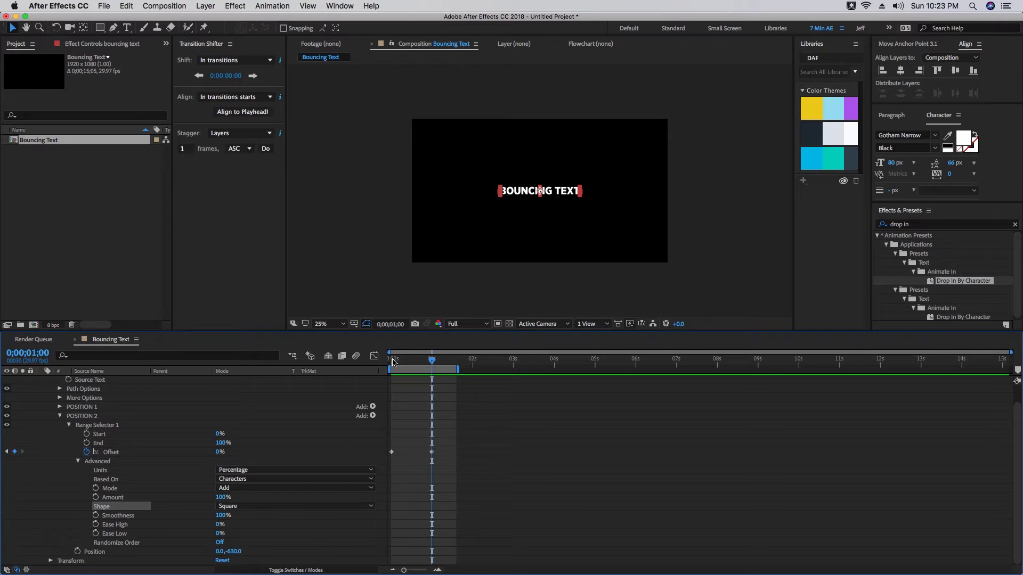
left_click(240, 506)
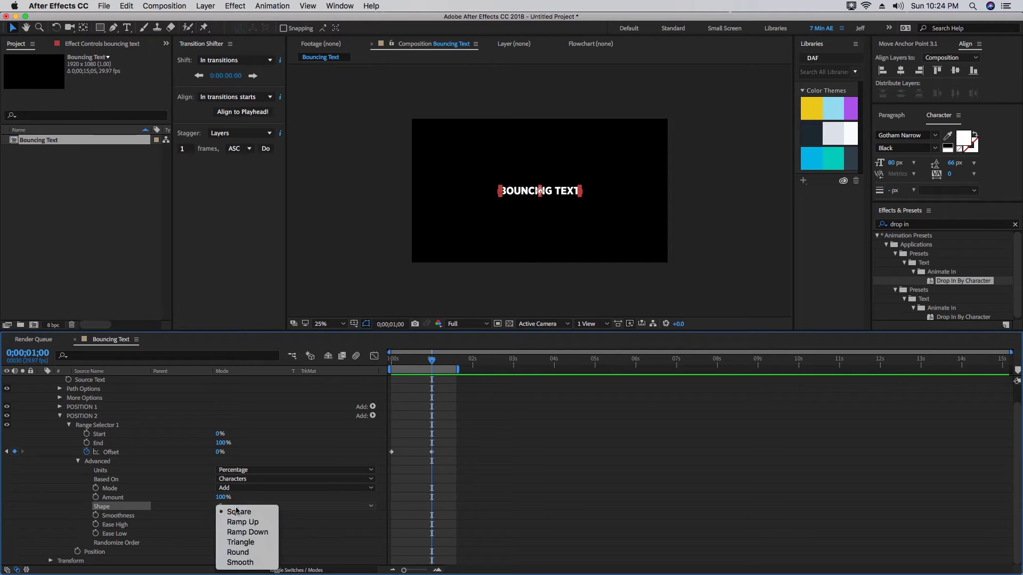
left_click(252, 532)
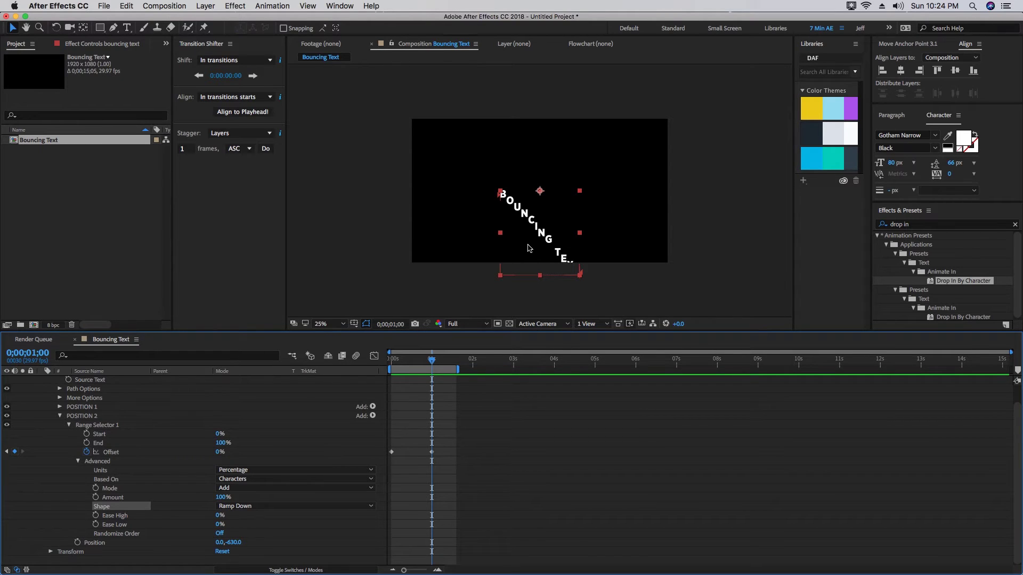
Set POSITION 2's Offset keyframe at 1 second to 100% and check the frame just before it
left_click(122, 461)
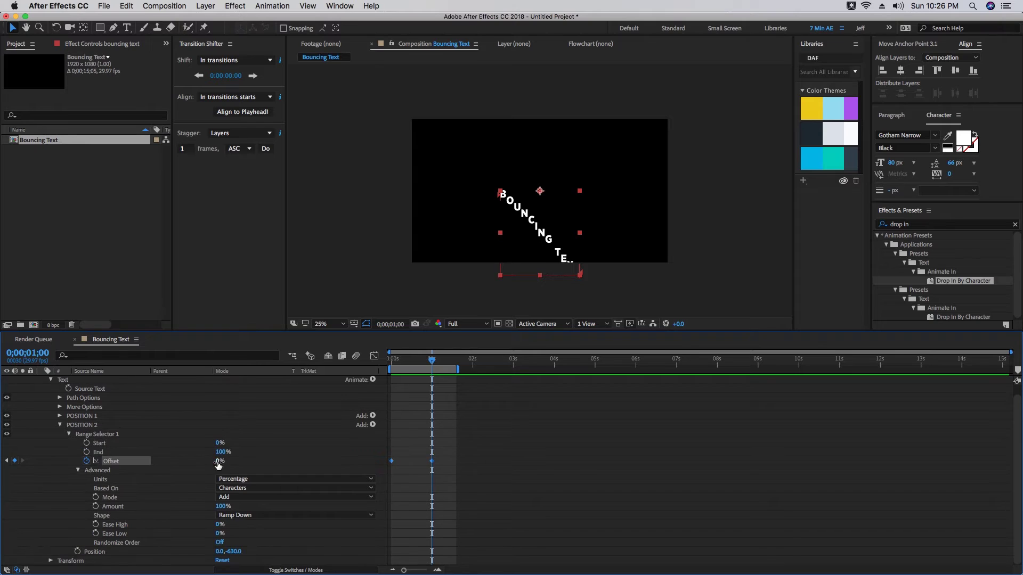
left_click(218, 461)
type("100")
key("Return")
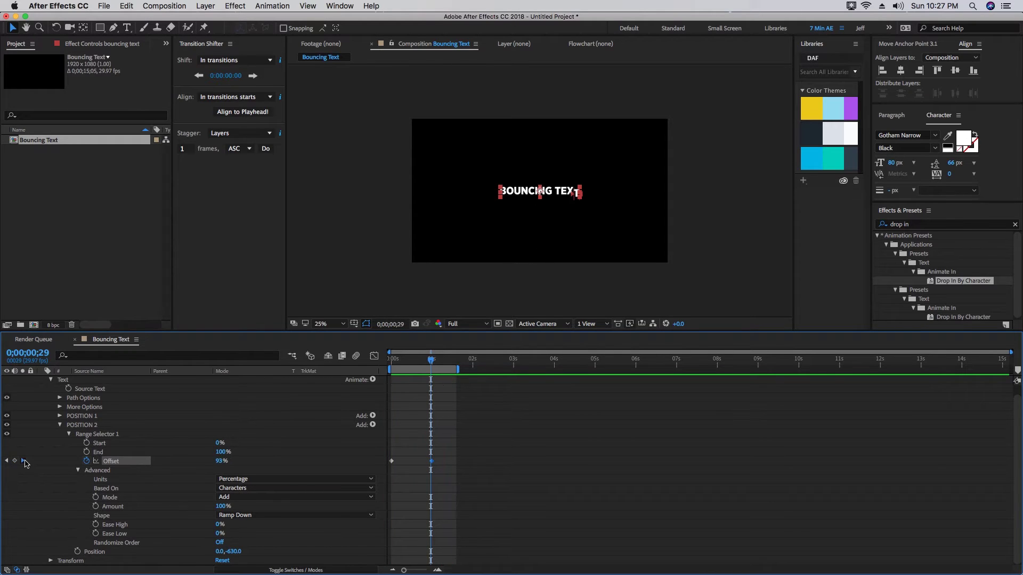
left_click(23, 462)
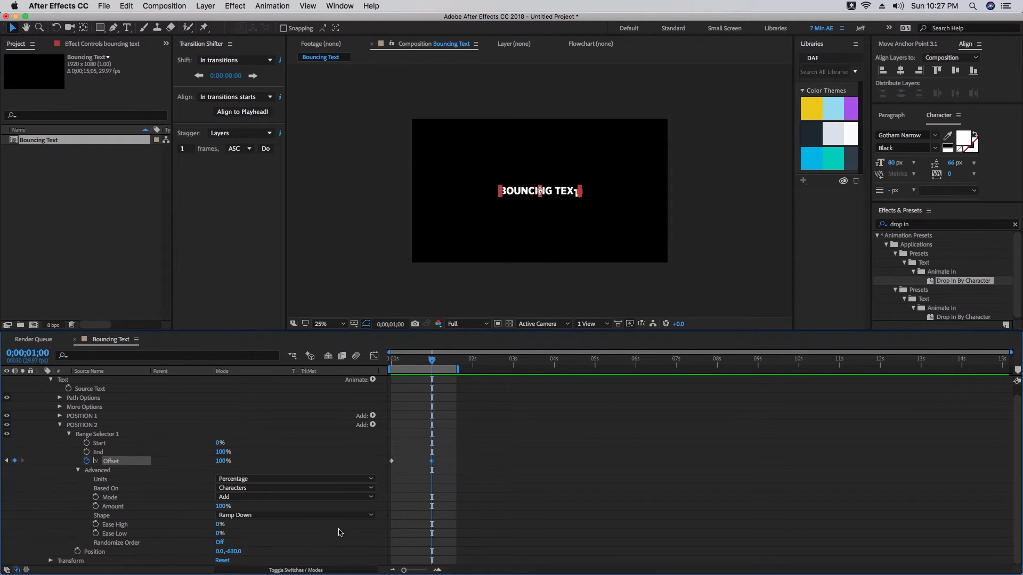
Raise the Ease High of the POSITION 2 range selector to 100% and preview the animation
left_click(133, 524)
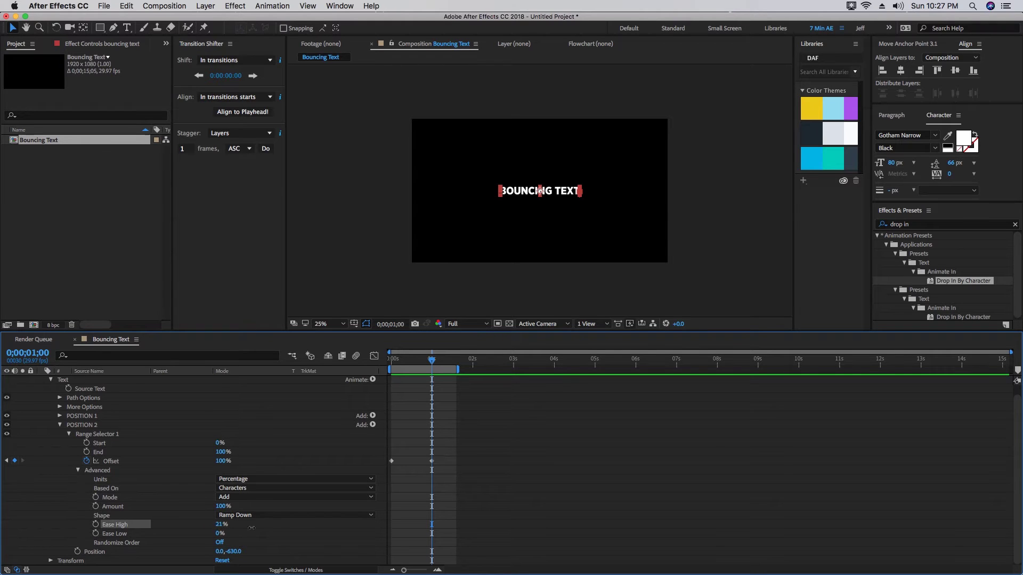
left_click_drag(252, 528, 391, 525)
key("space")
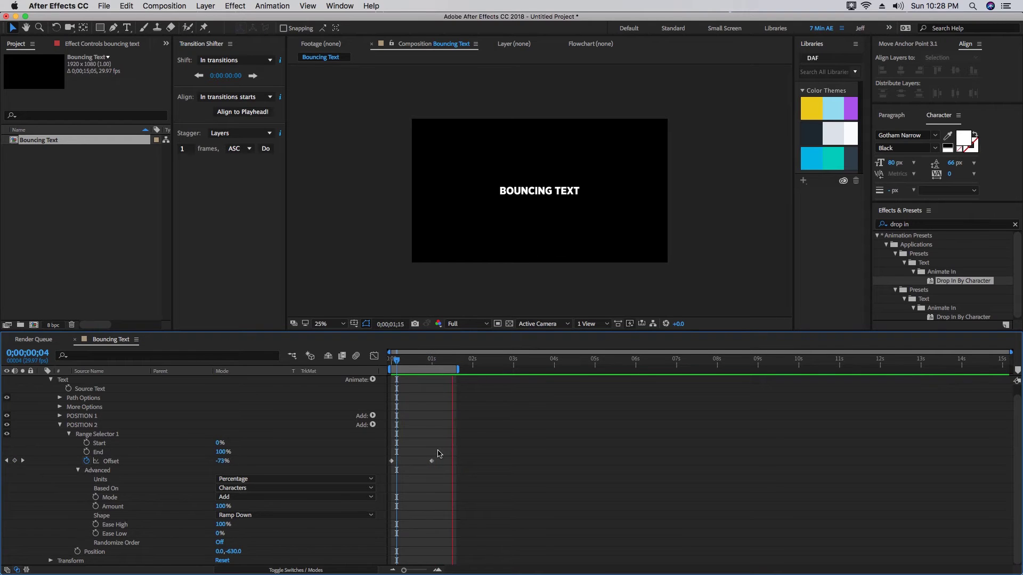
left_click_drag(428, 360, 433, 360)
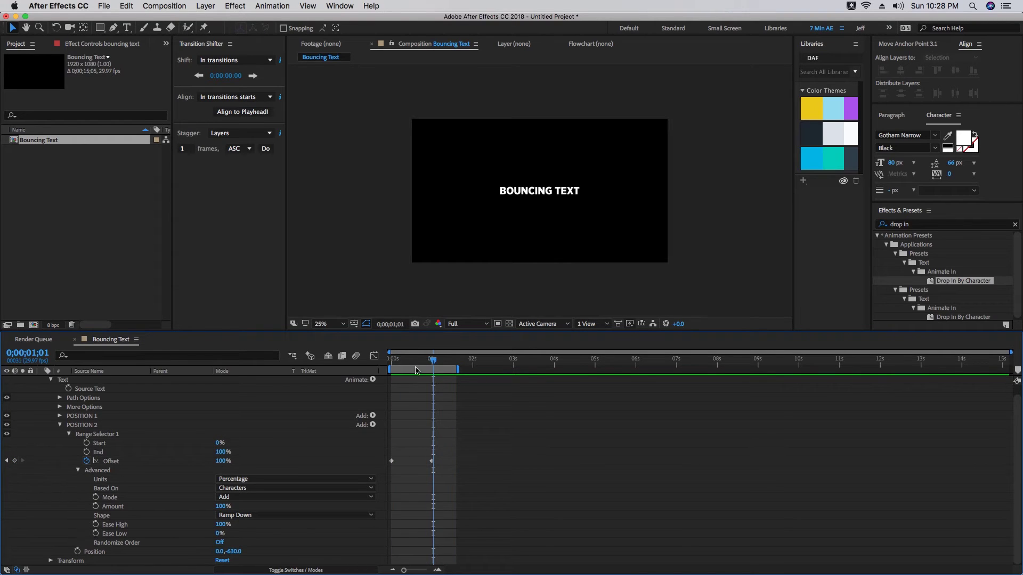
Duplicate the POSITION 2 animator and expand the copy to reveal its Position property
left_click(84, 426)
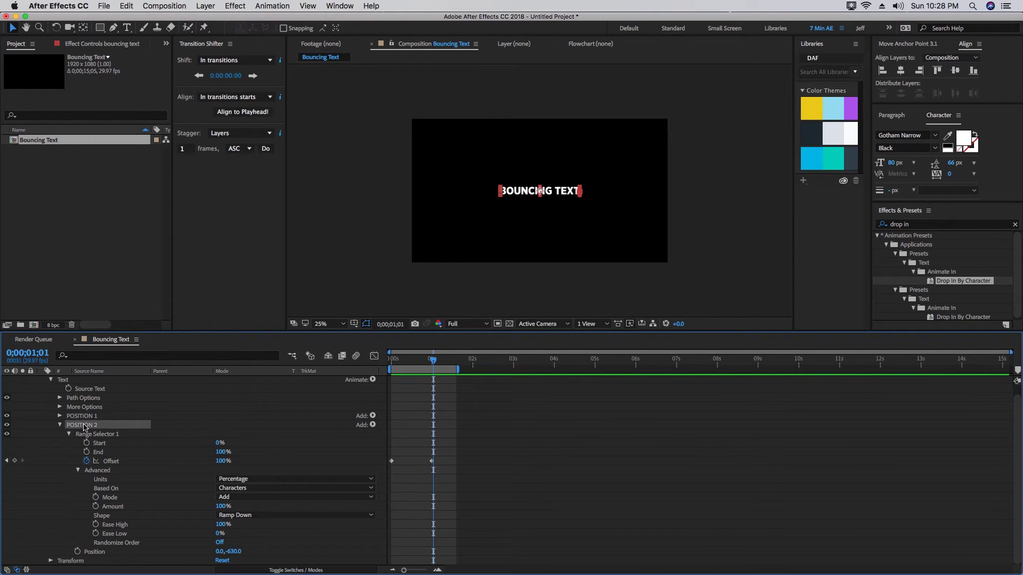
key("super+d")
scroll(122, 525, "down", 1)
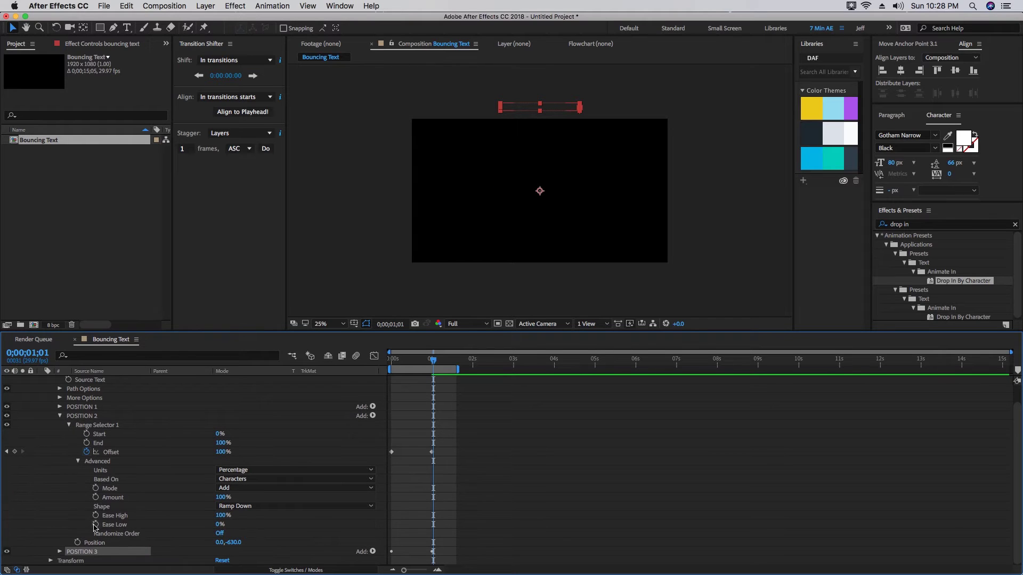
left_click(59, 407)
left_click(70, 408)
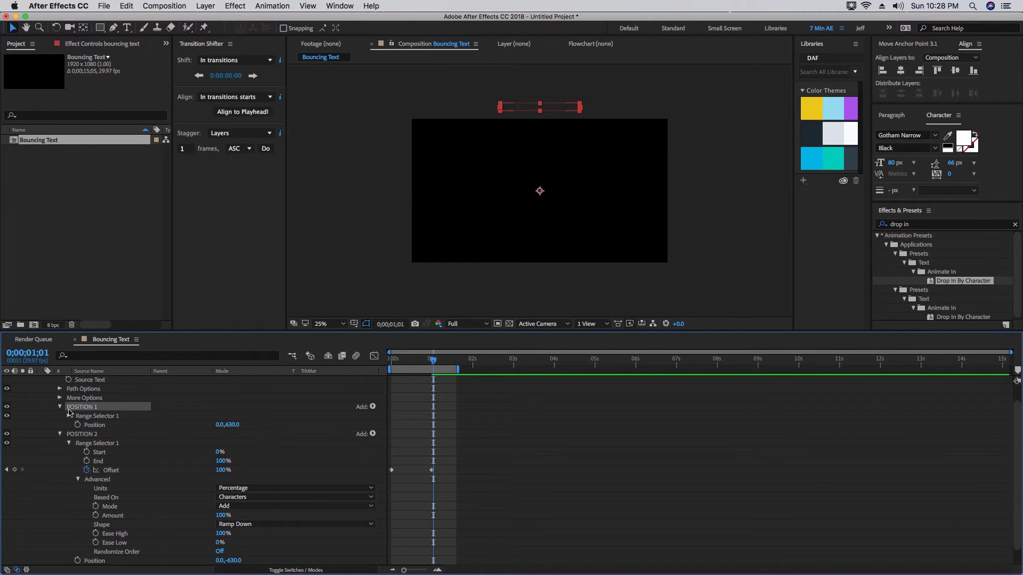
left_click(60, 407)
left_click(93, 543)
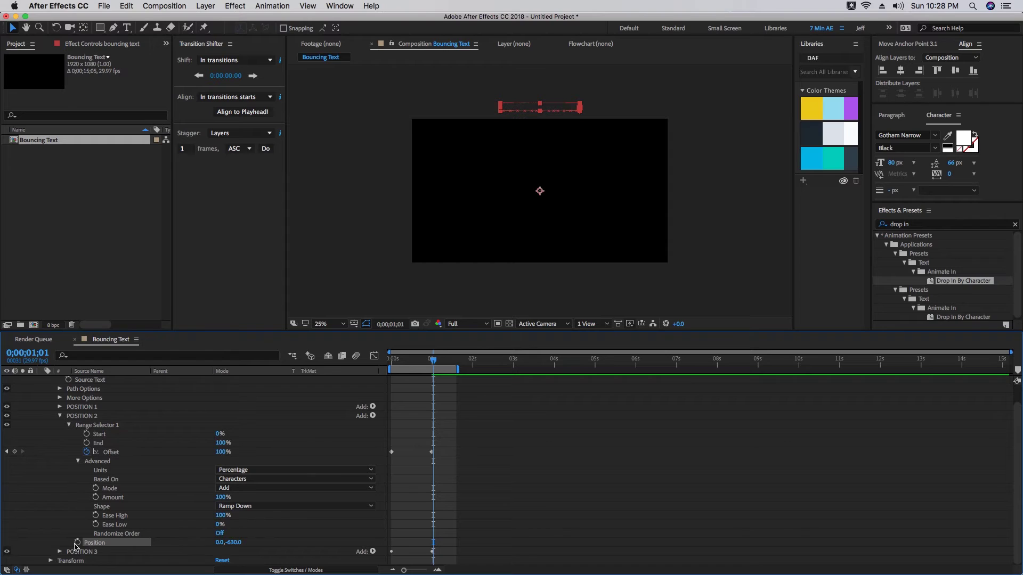
left_click(59, 552)
scroll(107, 530, "down", 2)
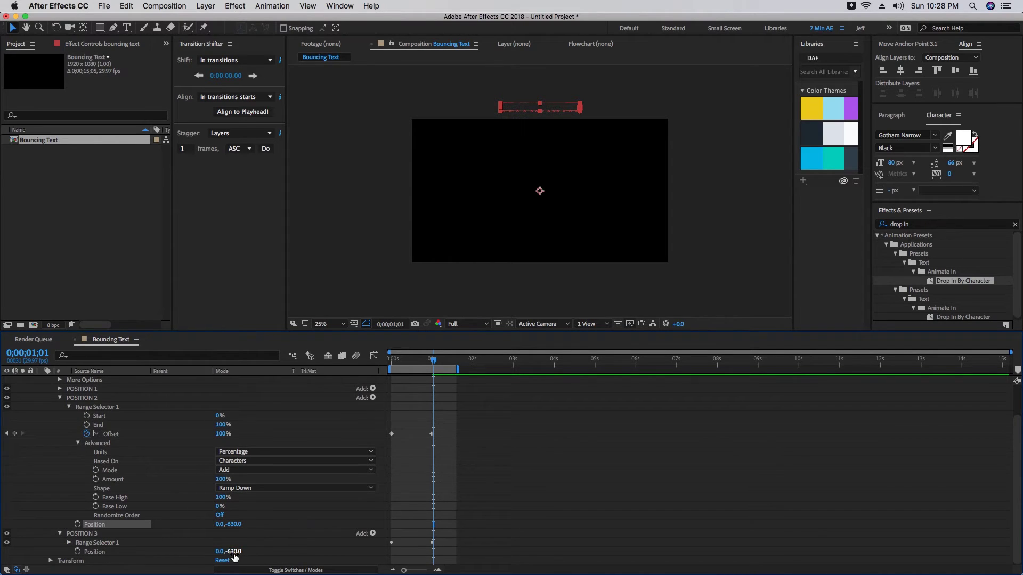
Set the Position value of the POSITION 3 animator to 0, 0
left_click(81, 534)
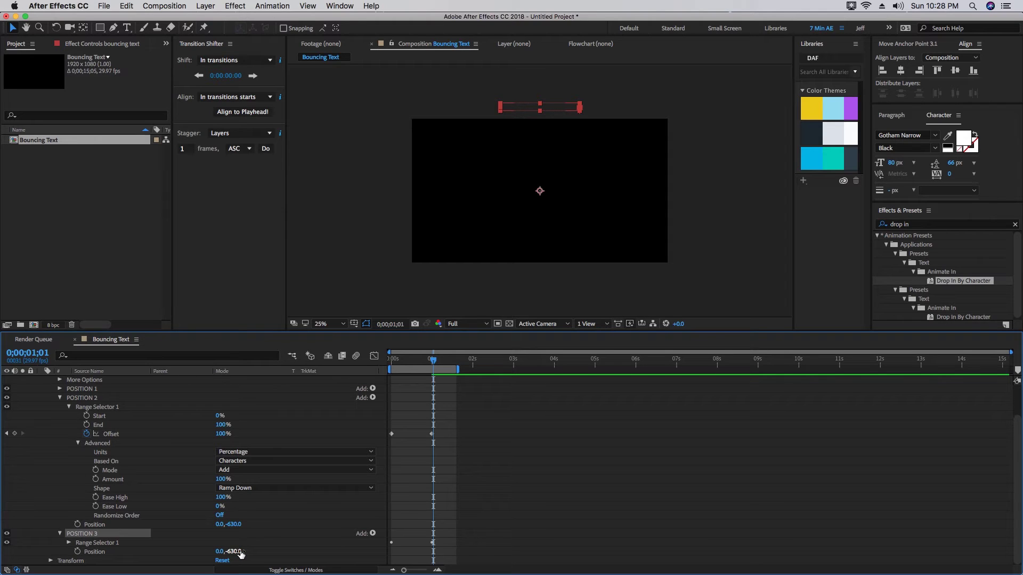
left_click(86, 399)
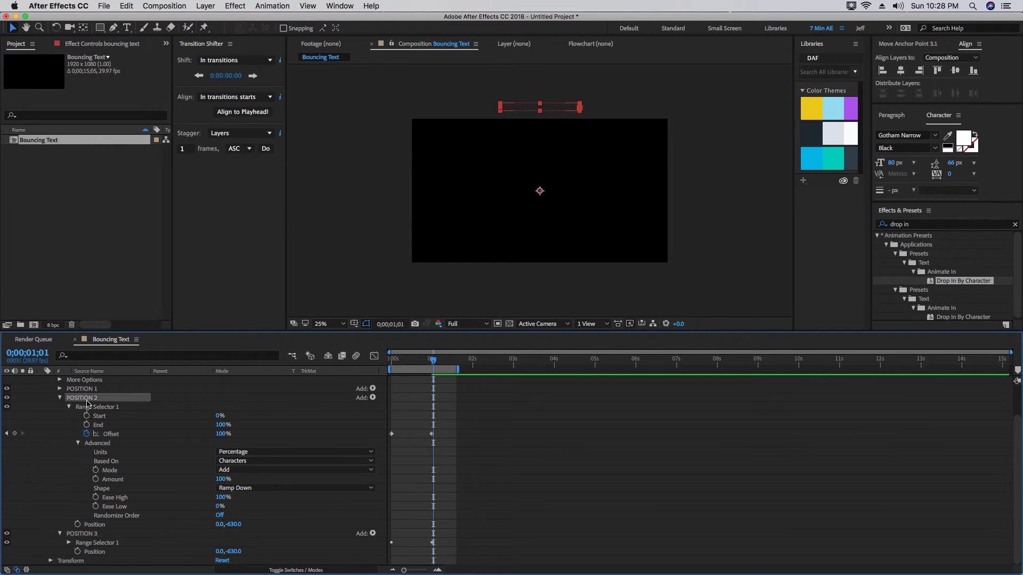
left_click(236, 552)
type("0")
key("Return")
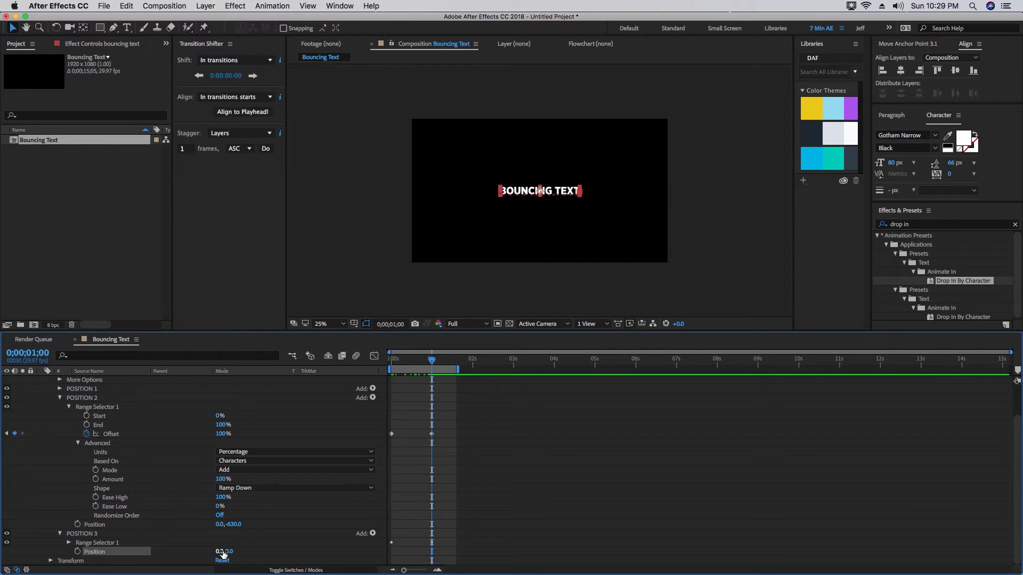
Review the text around 1 second and set the POSITION 2 animator's Position to 0, -680
key("j")
left_click(83, 400)
key("Page_Up")
left_click_drag(393, 363, 432, 361)
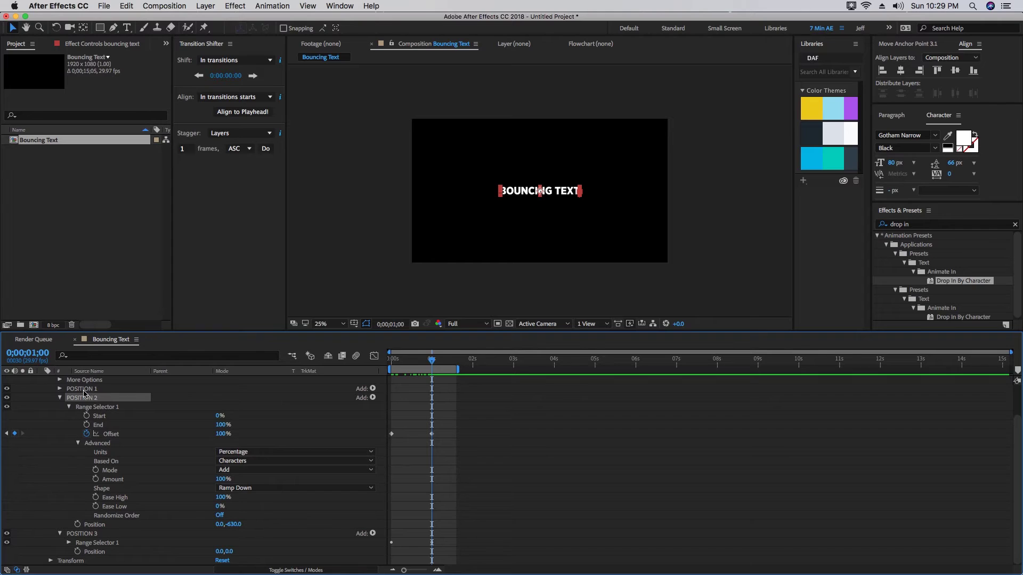
left_click(229, 525)
type("-50")
key("Return")
Set the POSITION 3 animator's Position to 0, 50 to offset the extra upward movement
left_click(97, 534)
key("Page_Down")
key("Page_Down")
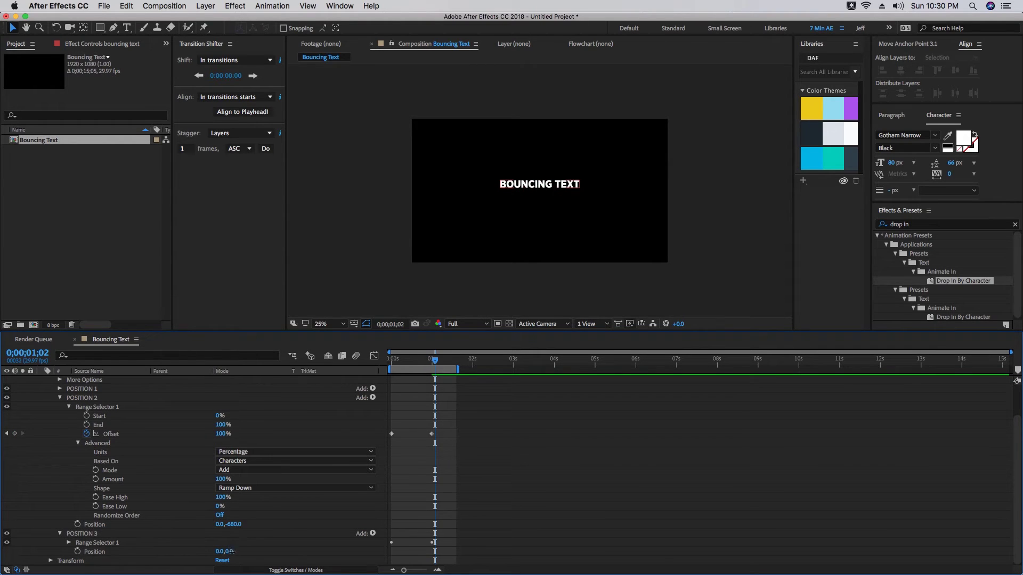
left_click(232, 551)
type("50")
key("Return")
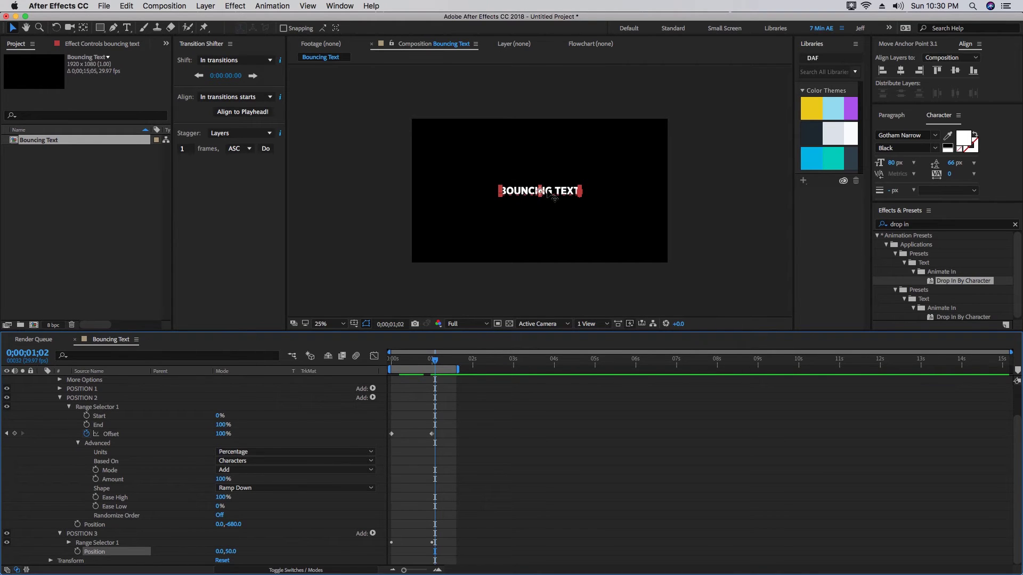
Play back the animation and examine how the characters move in and settle around 1 second
left_click(401, 361)
key("space")
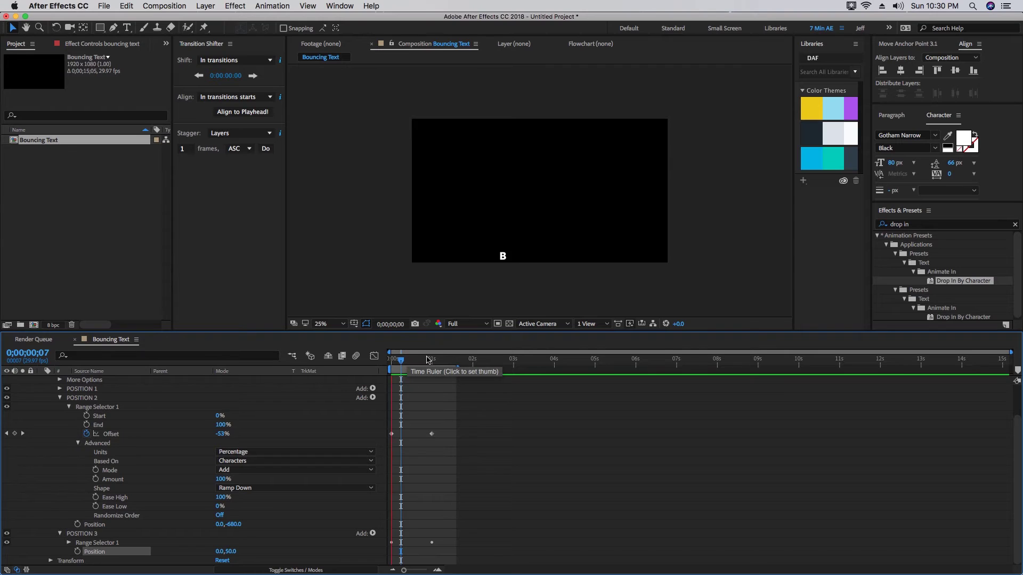
left_click(436, 360)
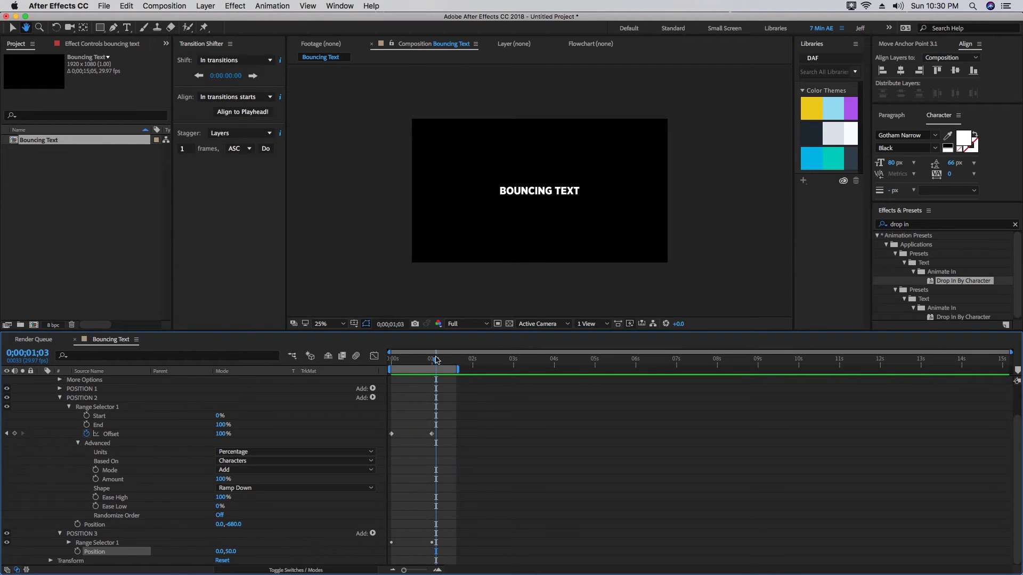
key("space")
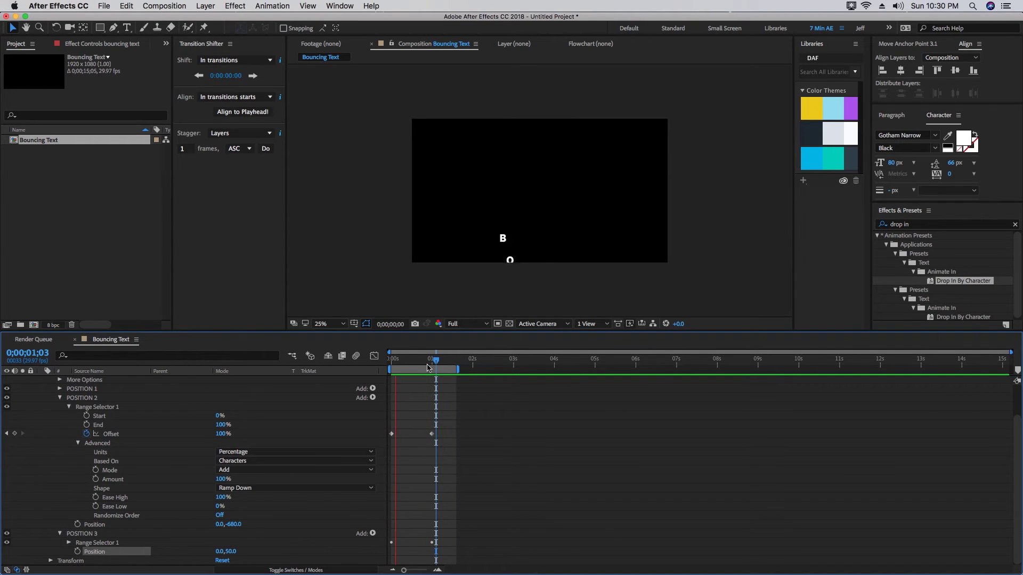
key("space")
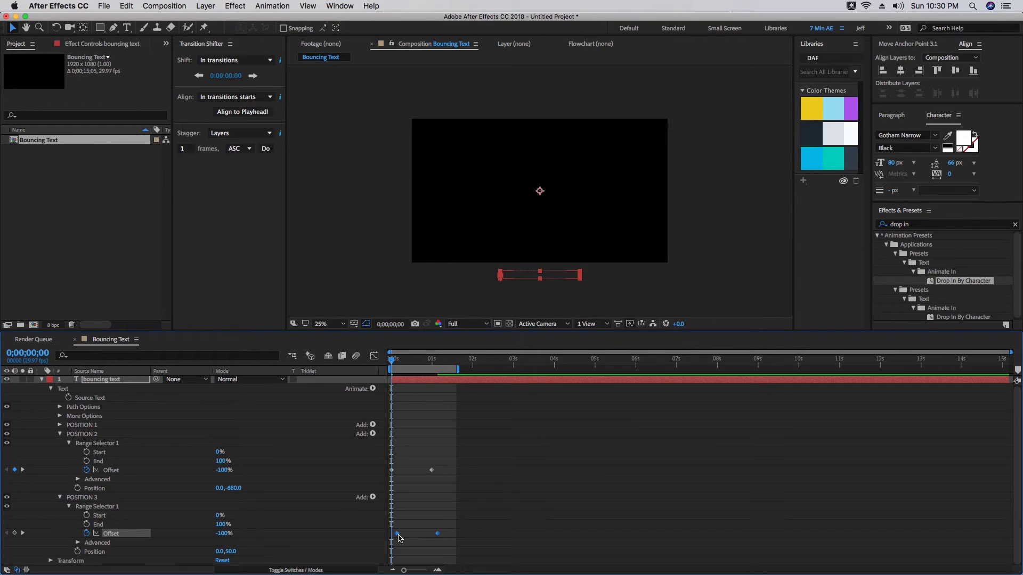
Shift both POSITION 3 Offset keyframes so the first sits at frame 8, and preview the animation
left_click_drag(398, 535, 401, 535)
key("space")
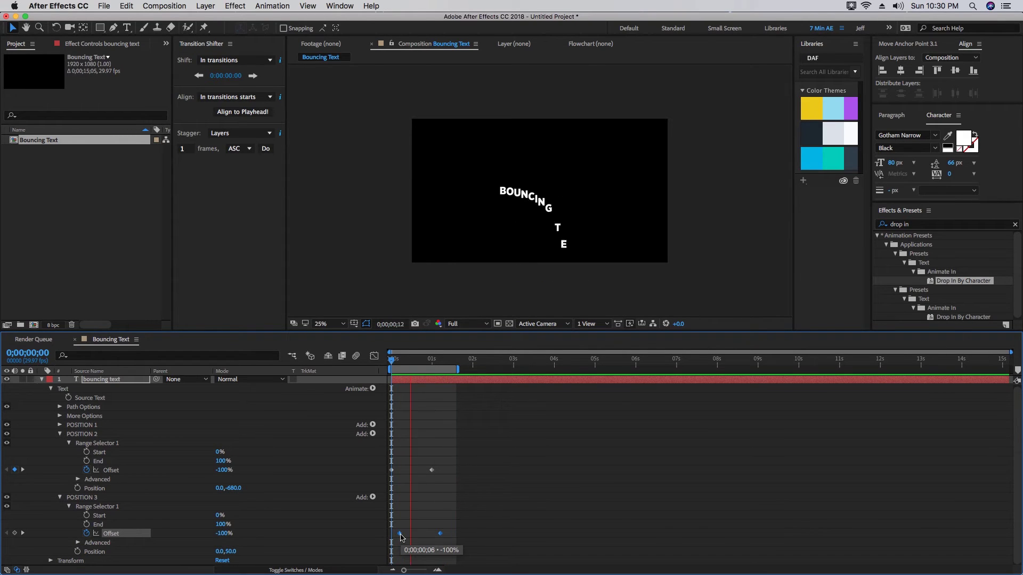
left_click_drag(400, 535, 402, 541)
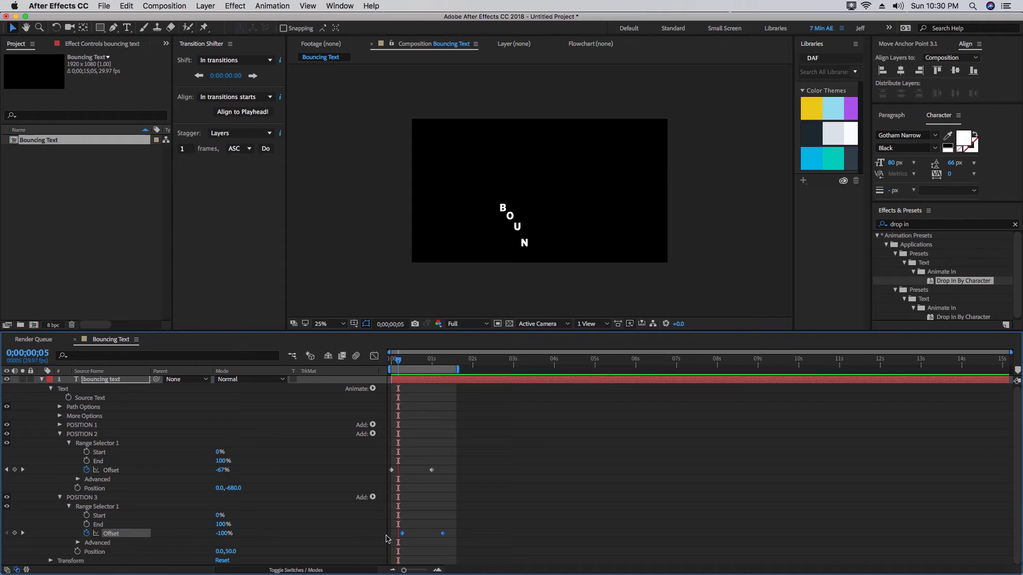
key("space")
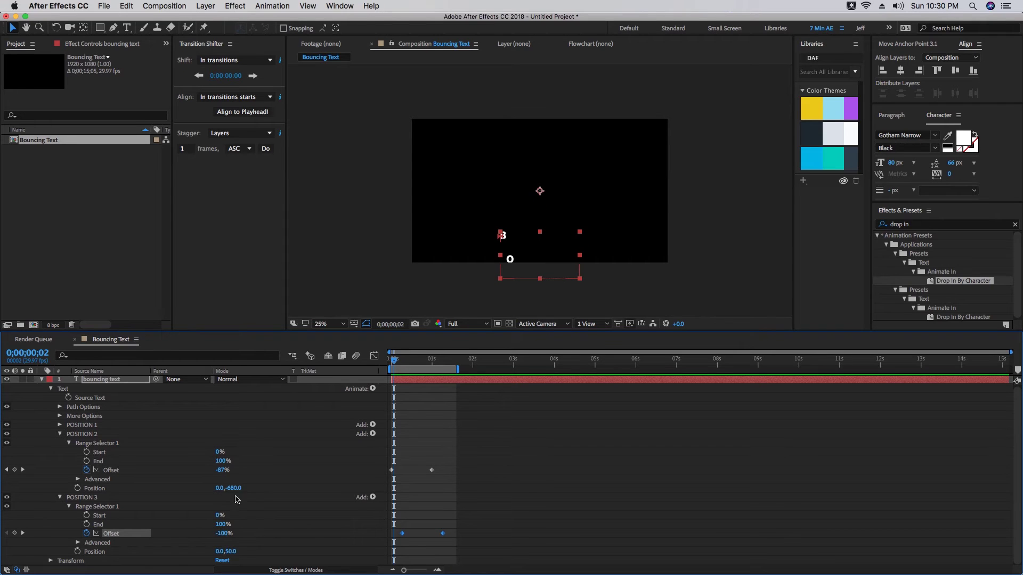
Set POSITION 2's Position to 0, -700 and POSITION 3's Position to 0, 70
left_click(99, 490)
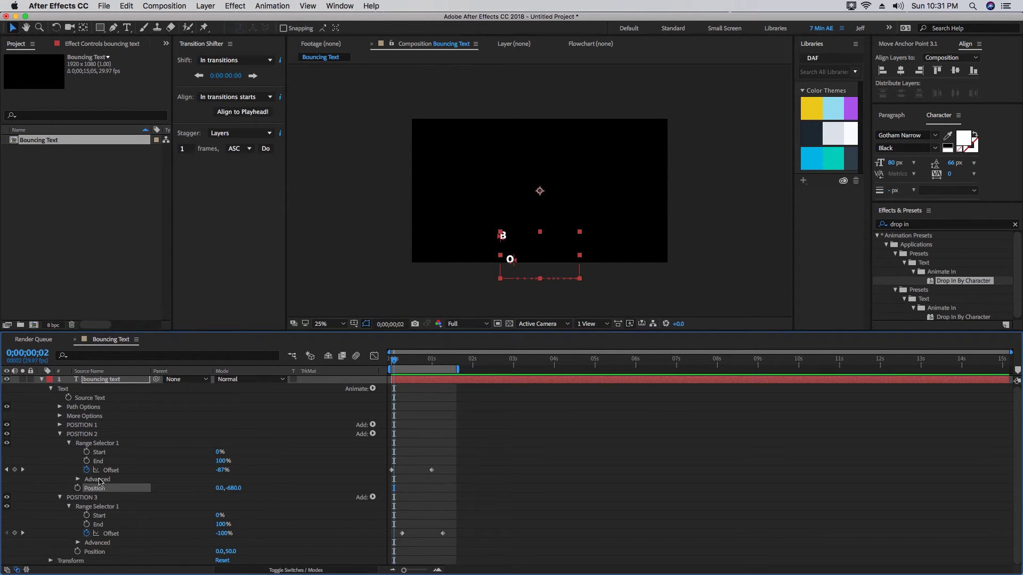
left_click(90, 552)
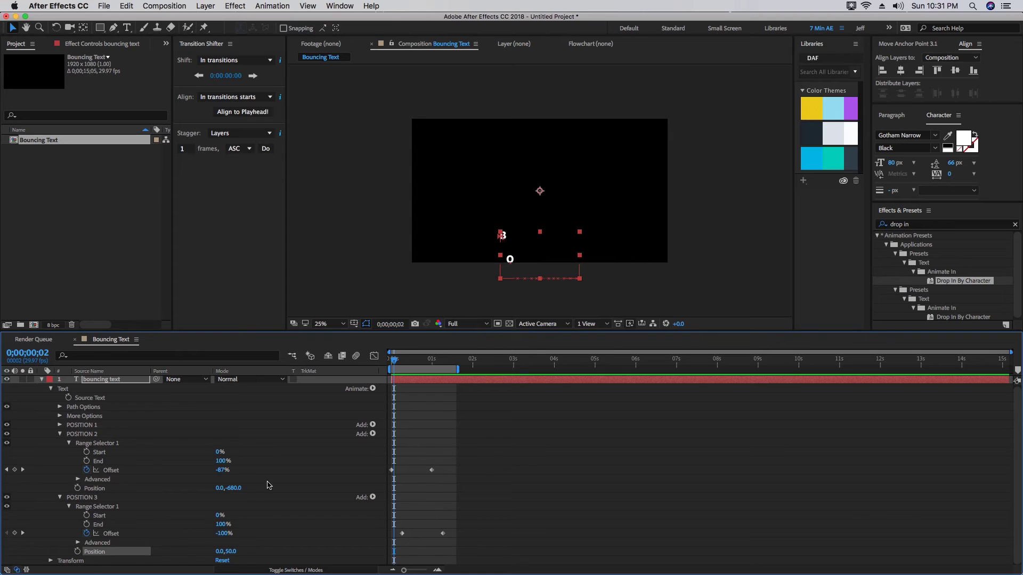
left_click(236, 488)
type("-700")
key("Return")
left_click(230, 552)
type("70")
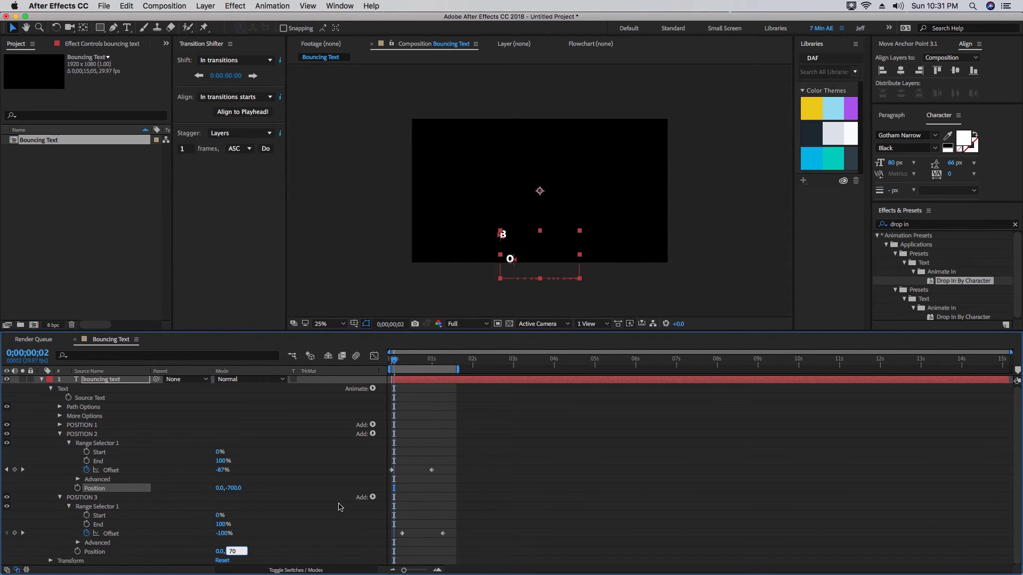
Shift both POSITION 3 Offset keyframes to start at frame 17 and extend the work area to about 2 seconds for a preview
left_click_drag(458, 528, 414, 539)
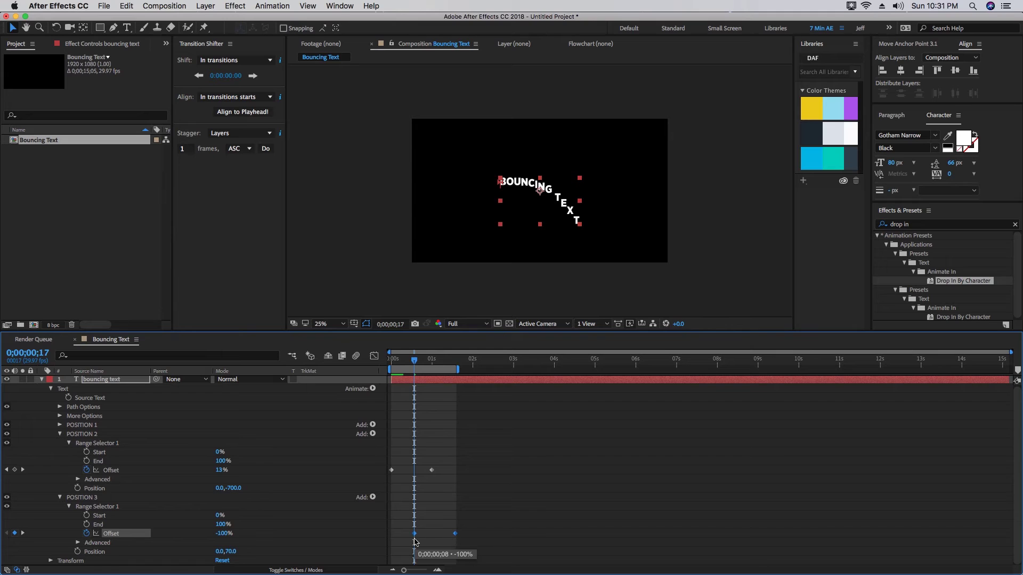
left_click_drag(458, 370, 471, 369)
key("space")
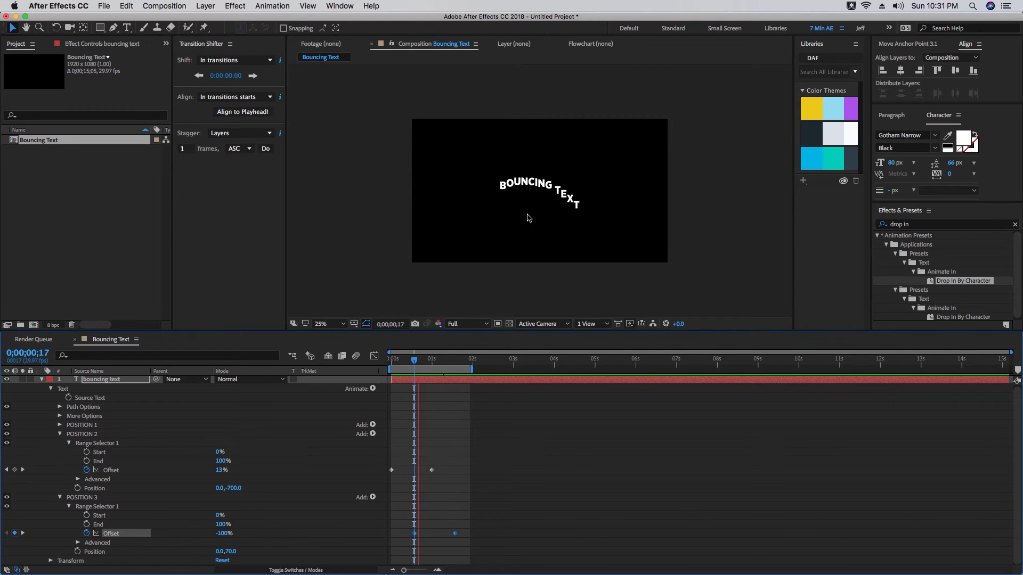
Set POSITION 3's Ease High and Ease Low to 50% in its range selector's Advanced options
left_click(432, 363)
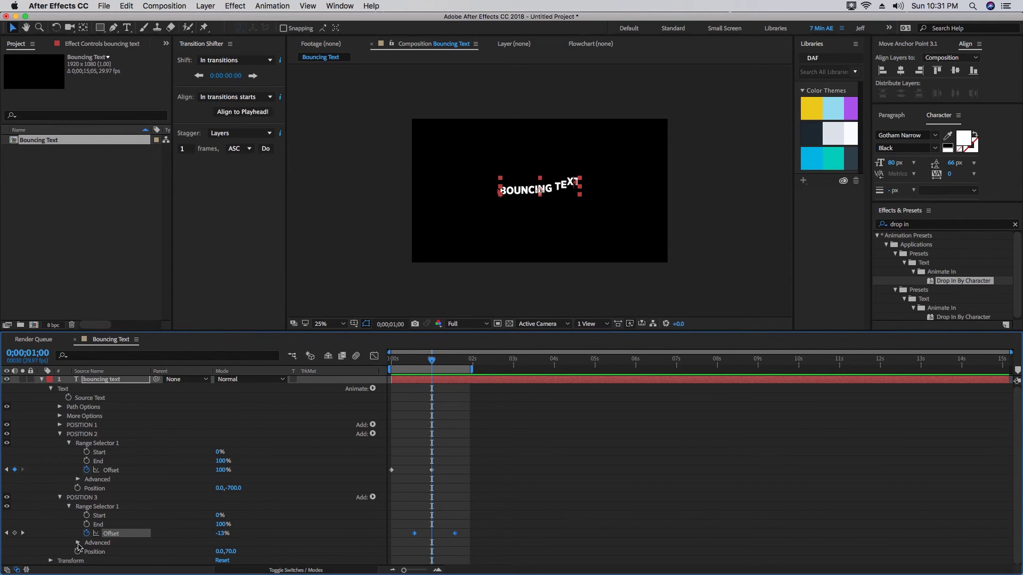
left_click(77, 543)
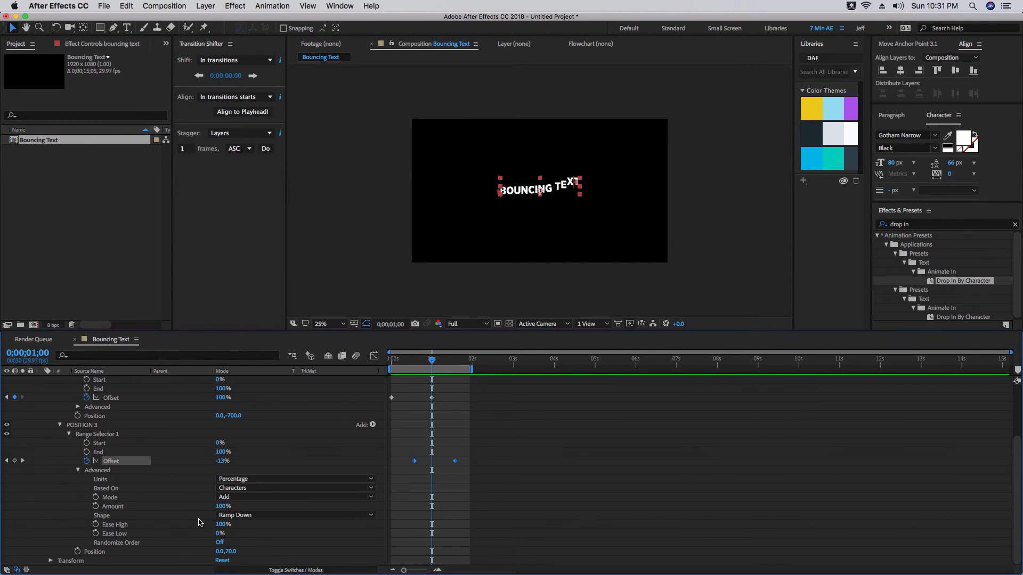
left_click(115, 534)
left_click(223, 524)
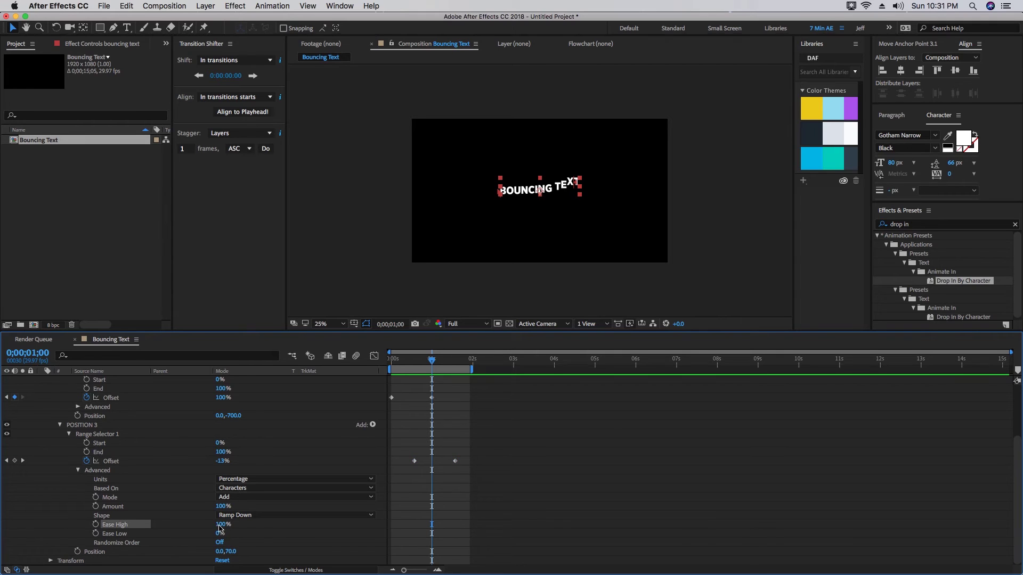
type("5")
left_click(121, 536)
left_click(220, 534)
type("5")
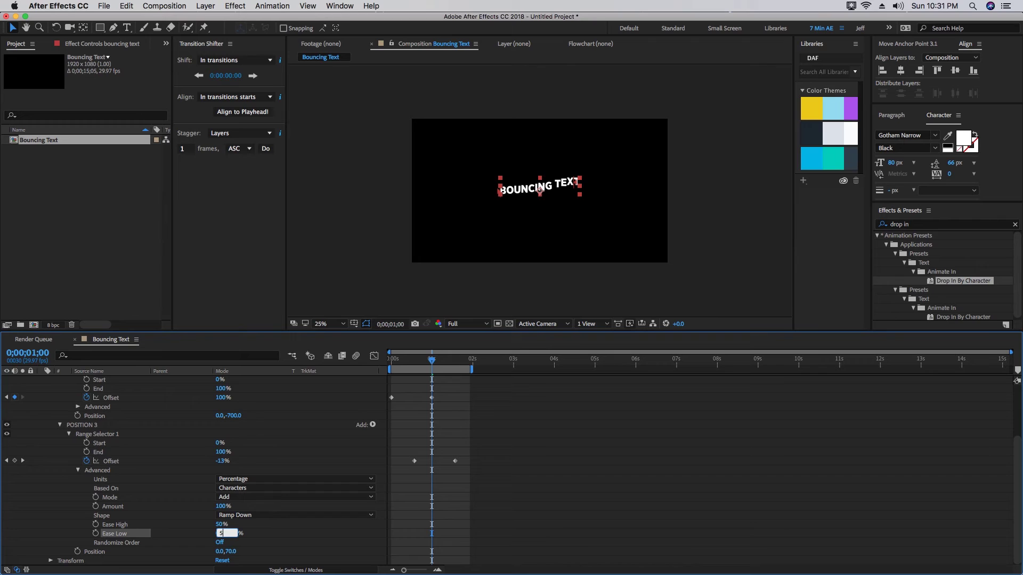
left_click(75, 427)
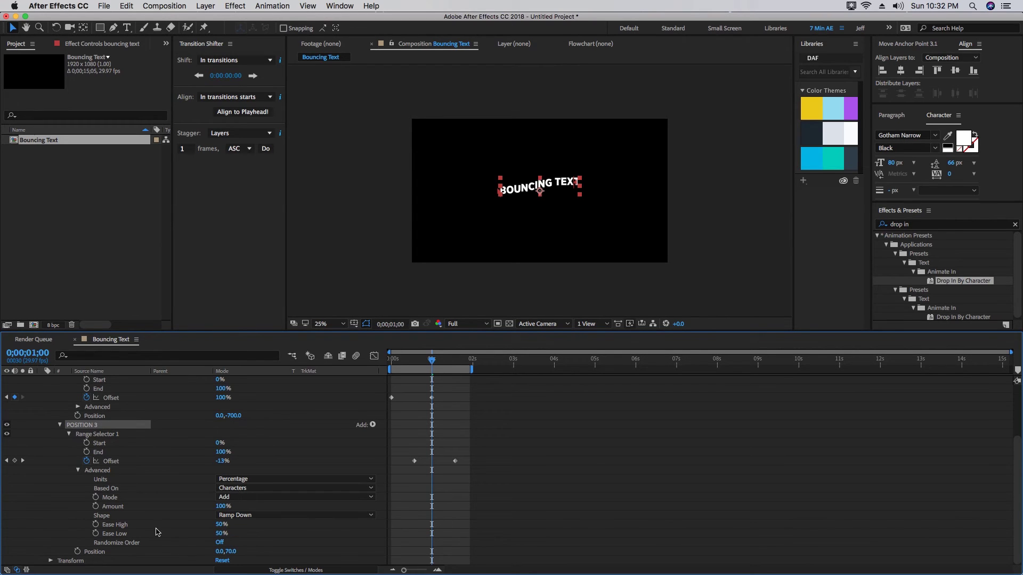
Preview the animation and tighten the Offset keyframes of POSITION 2 and POSITION 3 to about 23 frames apart, with POSITION 3's last at 1;06
key("space")
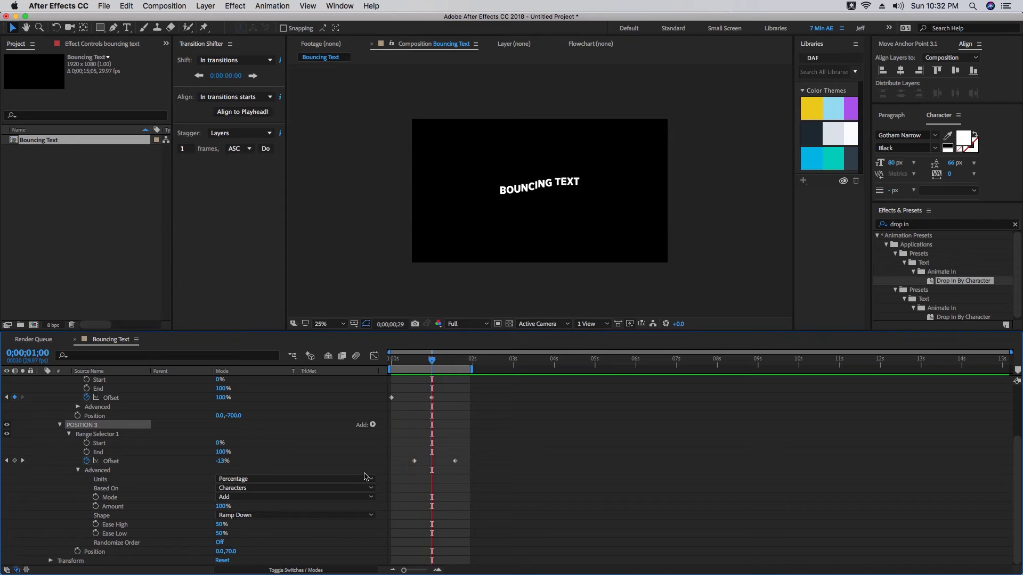
key("space")
left_click_drag(473, 450, 423, 403)
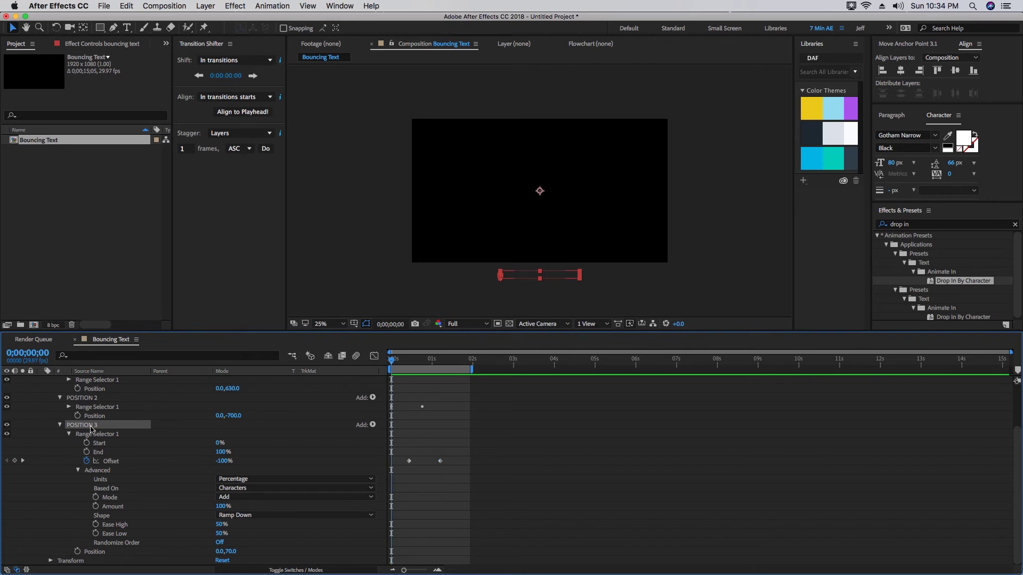
Duplicate the POSITION 3 animator, move the current time to 1;06 and reveal the copy's properties
key("super+d")
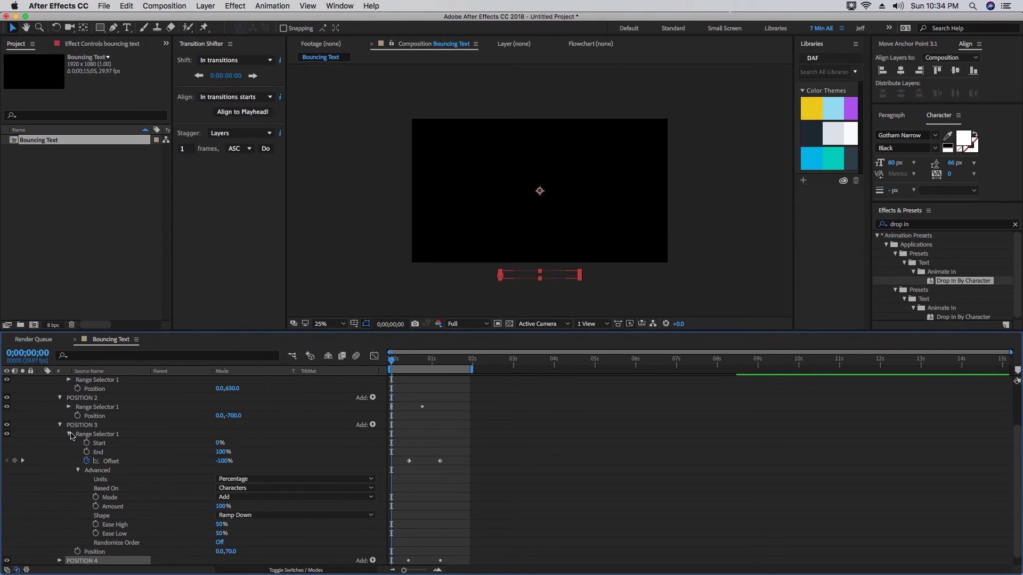
scroll(296, 509, "down", 1)
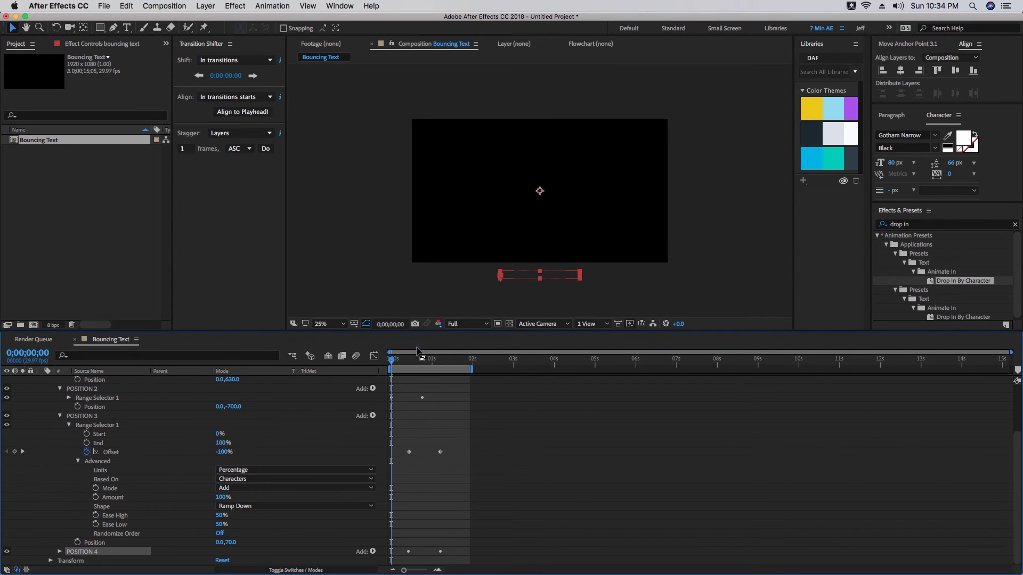
mouse_move(431, 361)
left_mouse_down()
mouse_move(440, 363)
mouse_move(397, 364)
mouse_move(441, 364)
left_mouse_up()
left_click(59, 552)
scroll(114, 554, "down", 2)
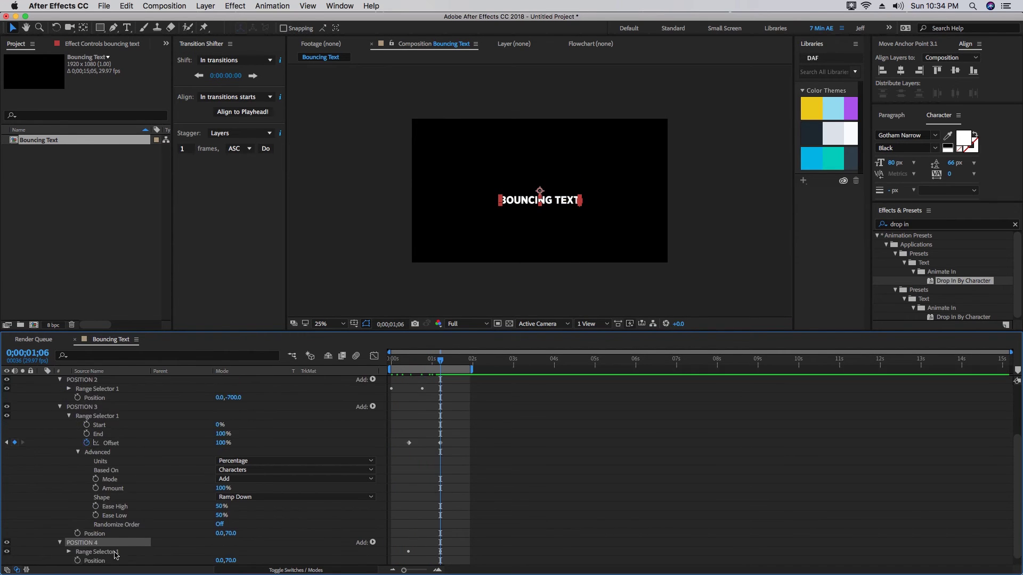
Set POSITION 4's Position to 0, -70 and POSITION 3's Position to 0, 140
left_click(233, 551)
type("-")
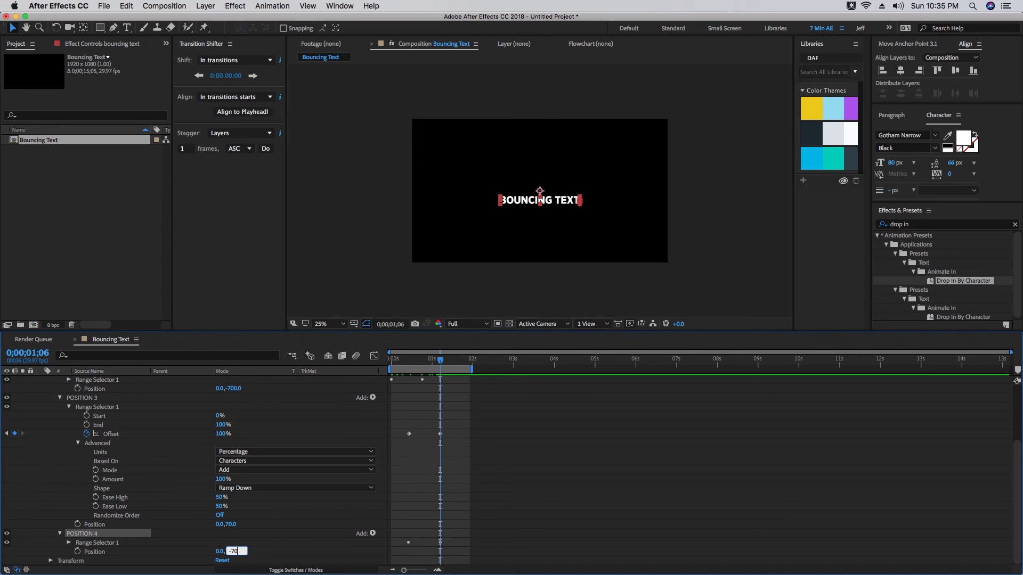
key("Return")
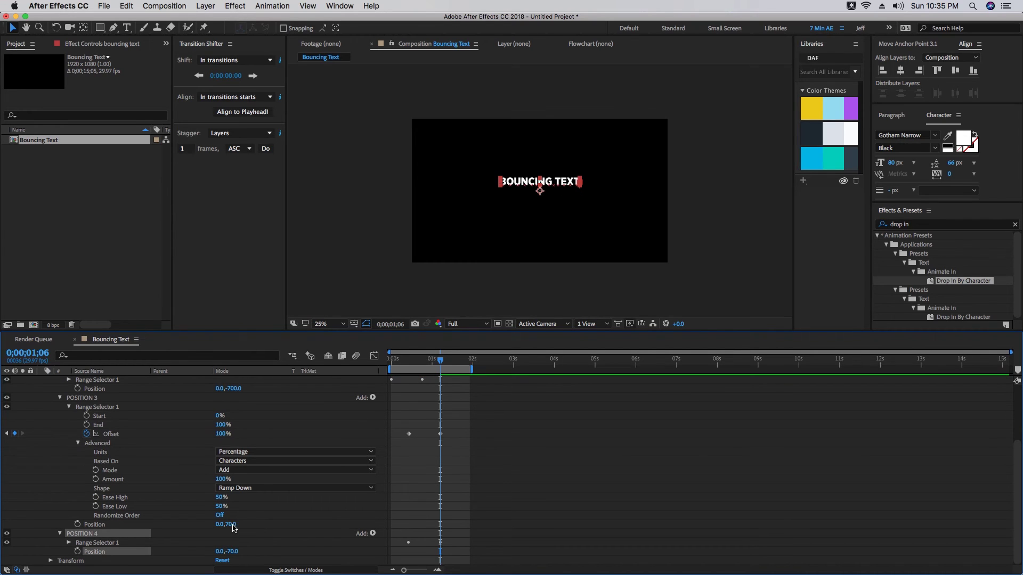
left_click(233, 525)
type("140")
key("Return")
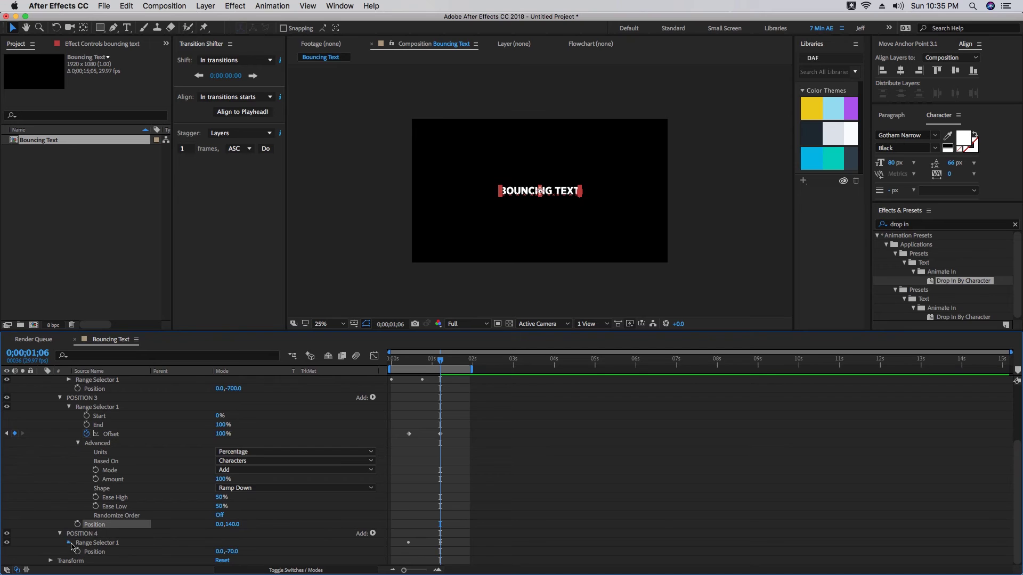
Shift both POSITION 4 Offset keyframes to start at about frame 22, and preview the animation
scroll(429, 532, "down", 2)
left_click_drag(450, 548, 421, 552)
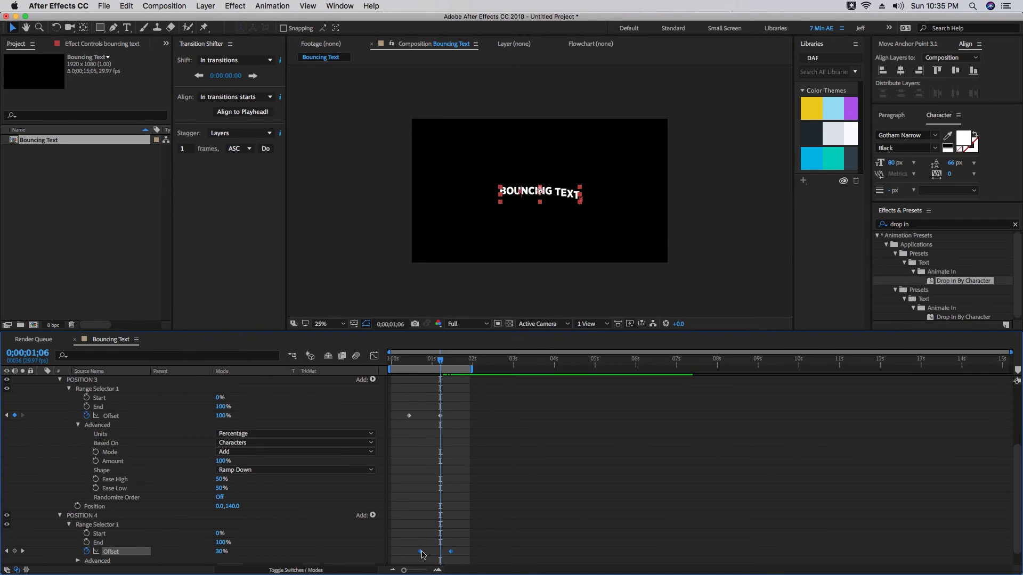
left_click(458, 362)
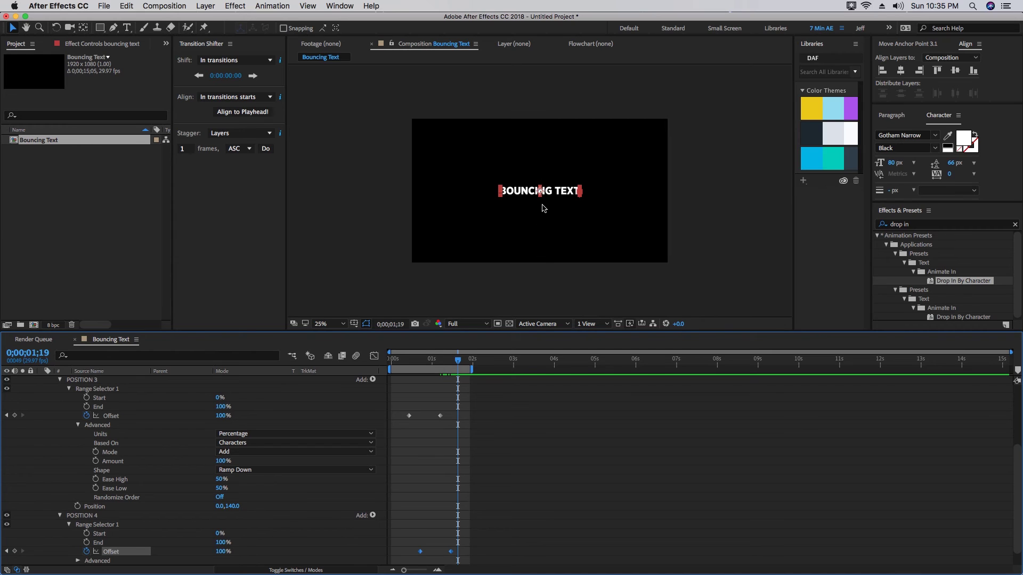
key("space")
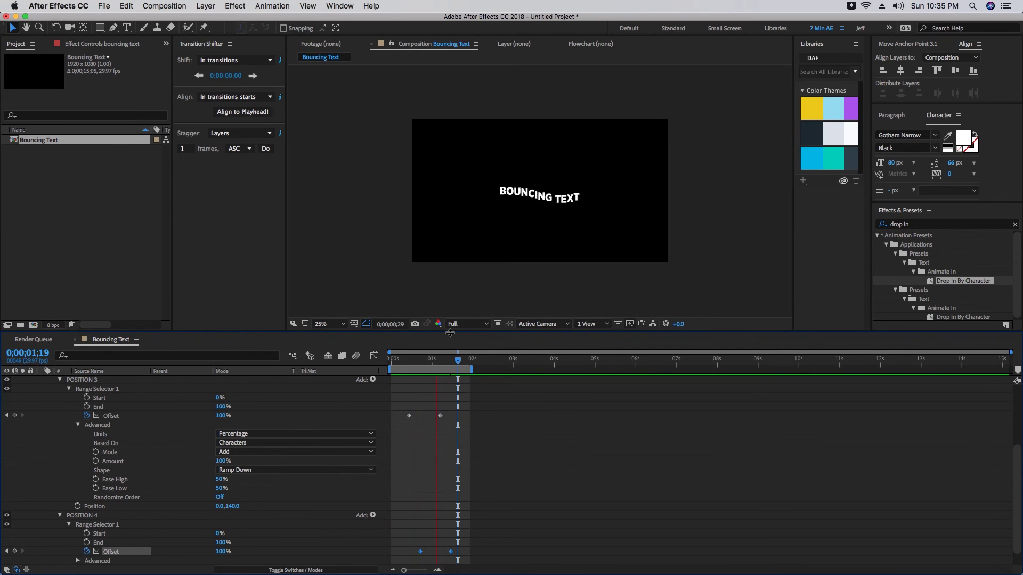
key("space")
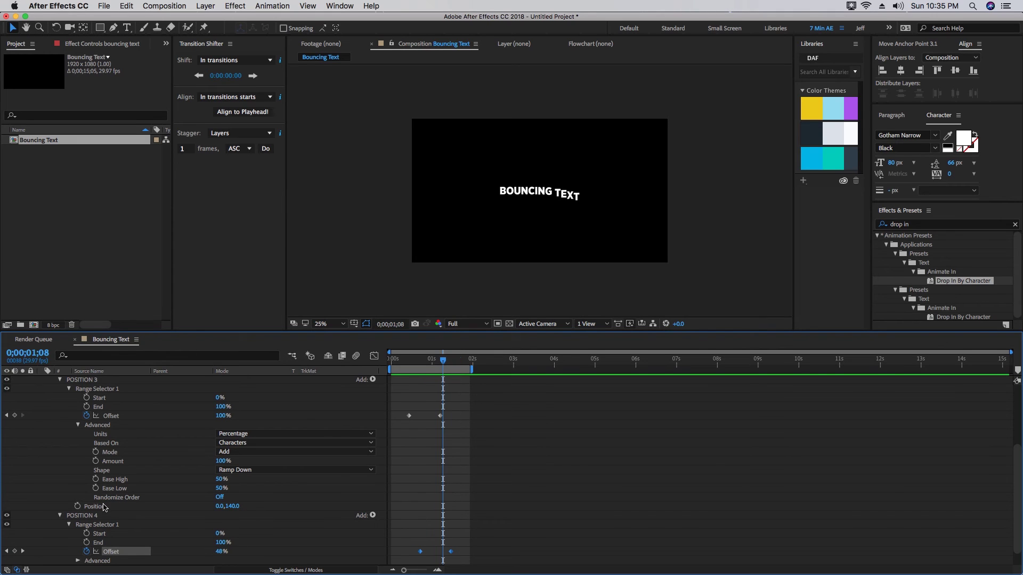
Set POSITION 3's Position to 0, 100 and POSITION 4's Position to 0, -40, and preview the animation
left_click(115, 506)
scroll(115, 547, "down", 1)
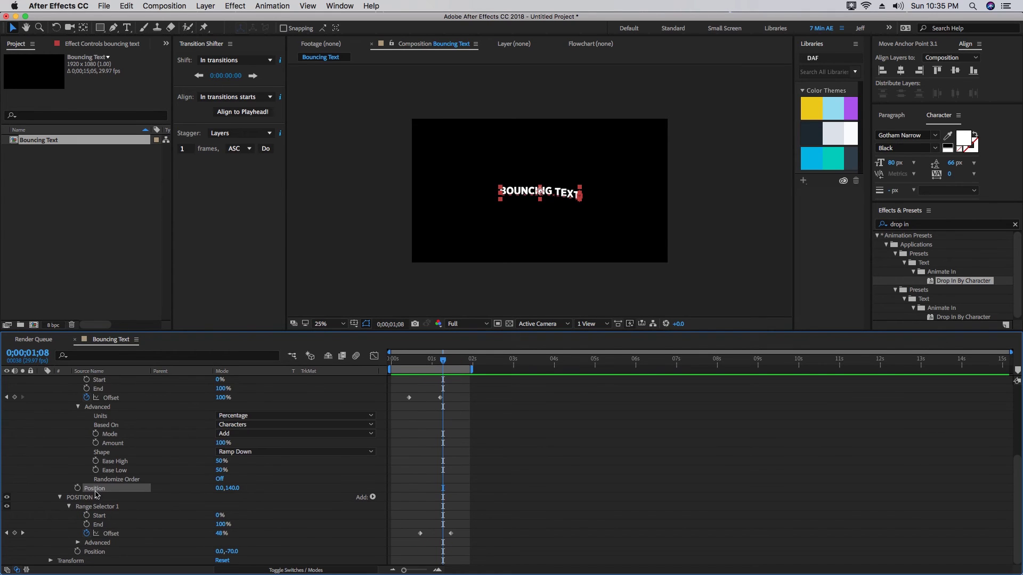
scroll(198, 452, "up", 4)
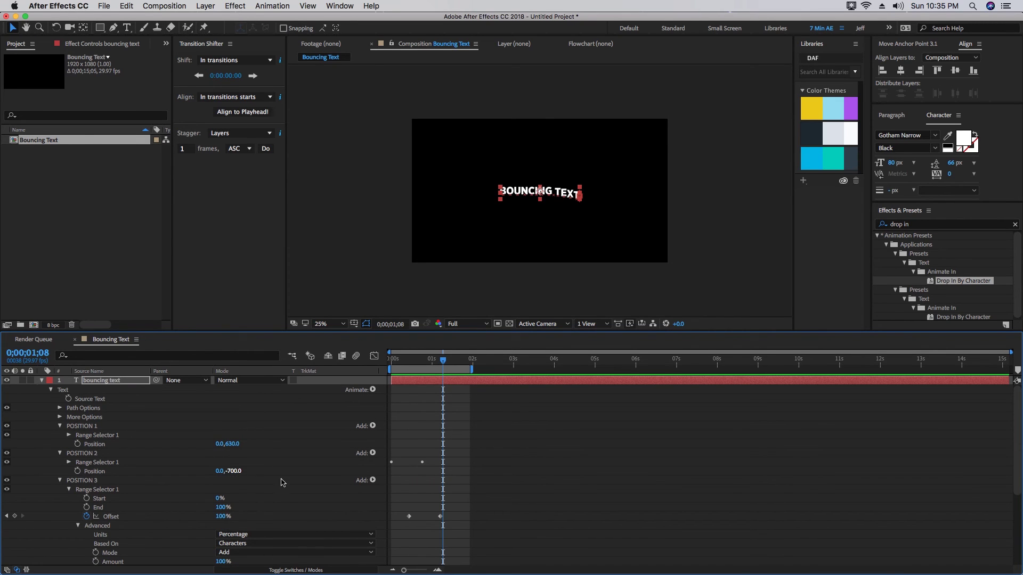
scroll(251, 493, "down", 6)
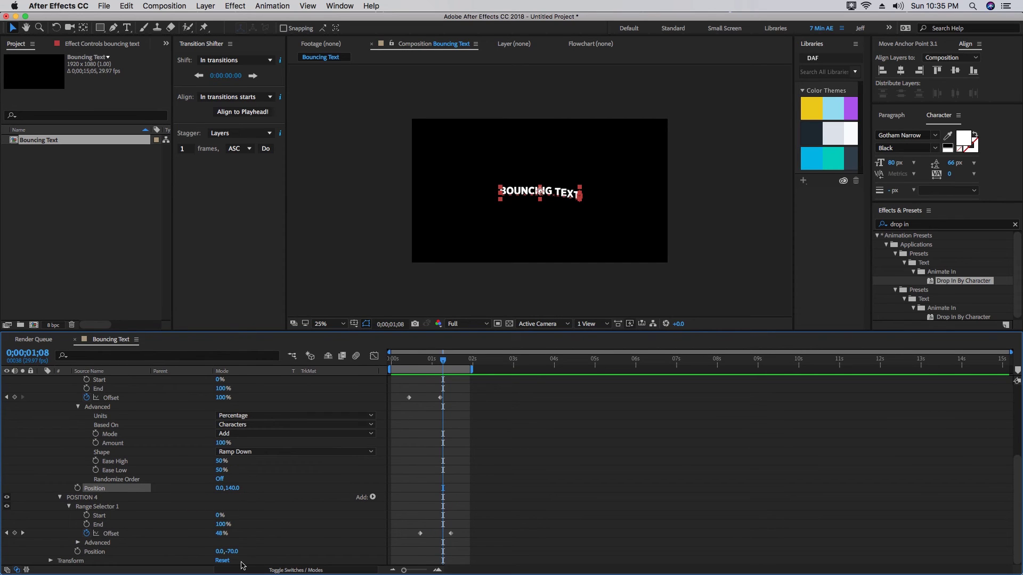
left_click(235, 488)
left_click(232, 552)
type("-4")
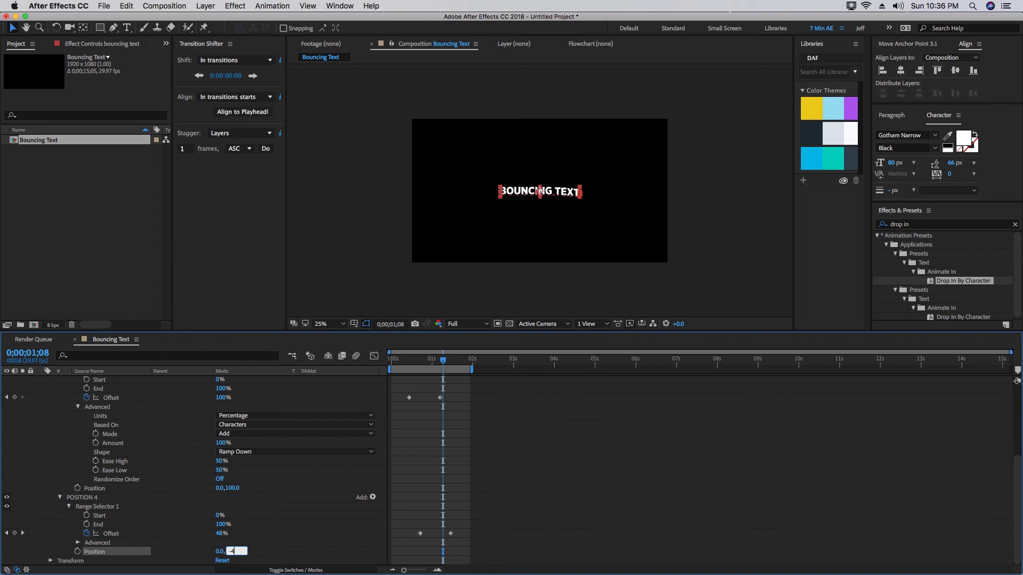
type("0")
left_click(476, 457)
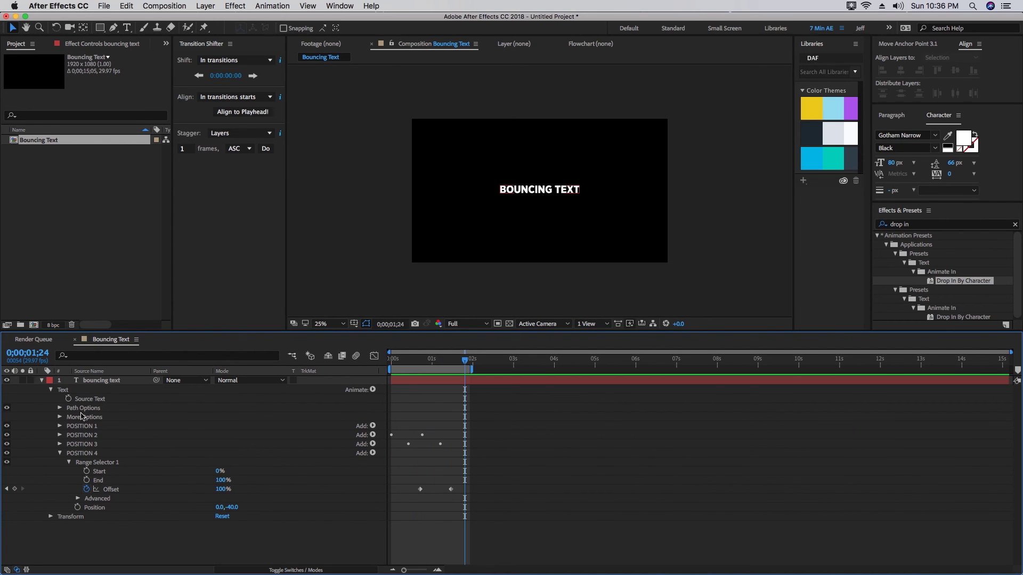
Select the Text group, all four POSITION animators and Transform, and start saving them as an animation preset
left_click(61, 392)
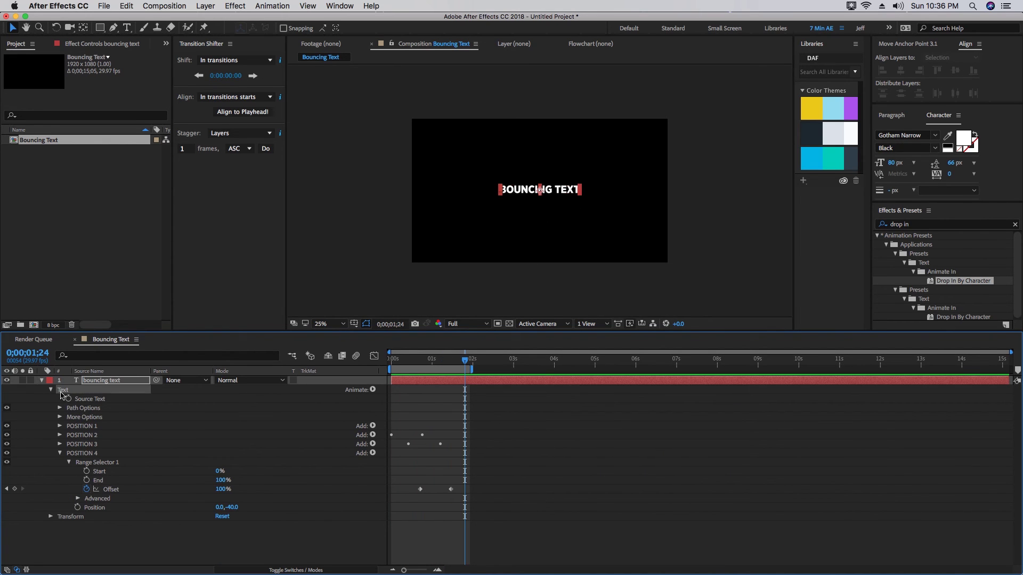
left_click(99, 427, "super")
left_click(85, 436, "shift")
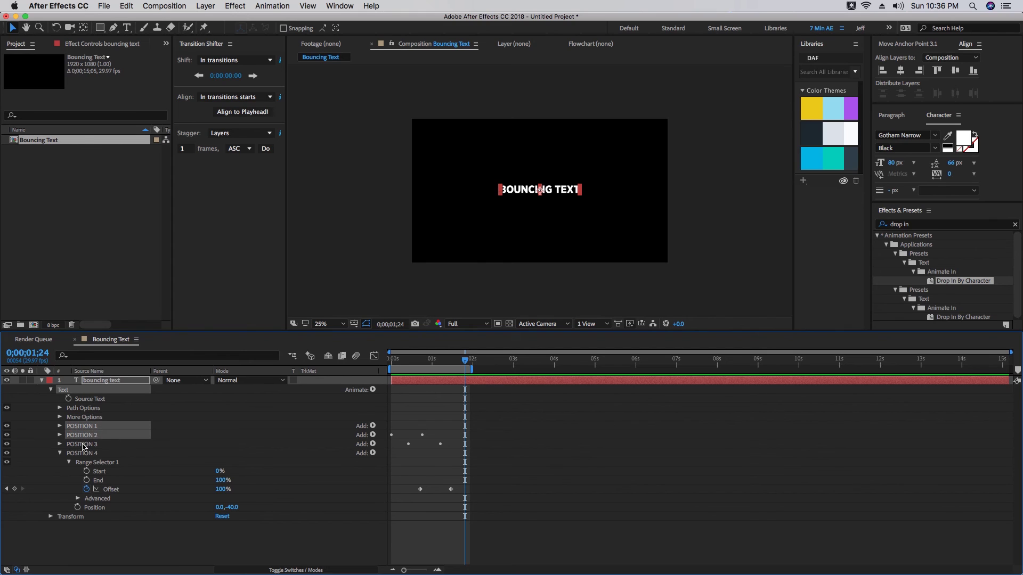
left_click(84, 444, "shift")
left_click(82, 453, "shift")
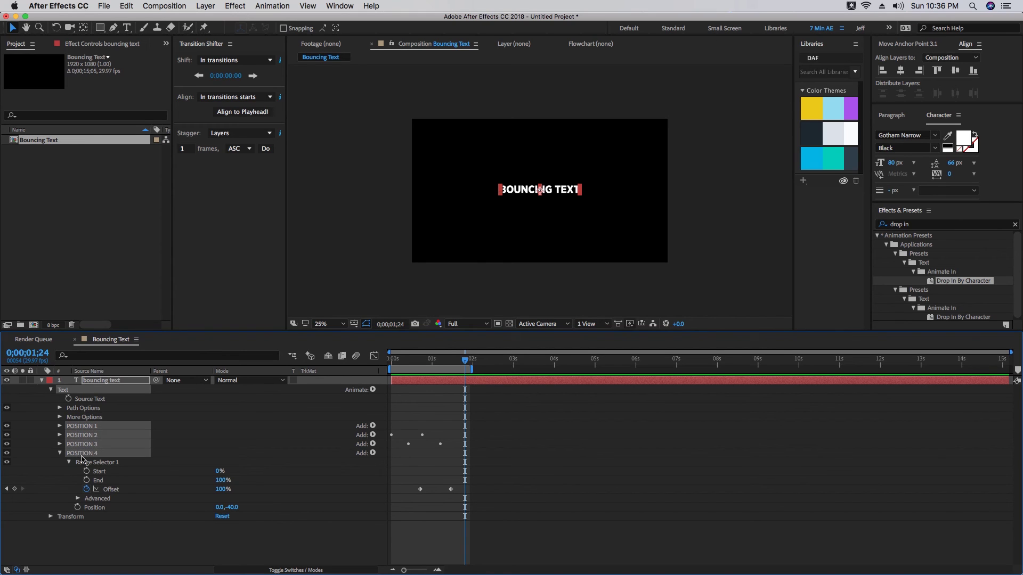
left_click(71, 517, "shift")
left_click(272, 6)
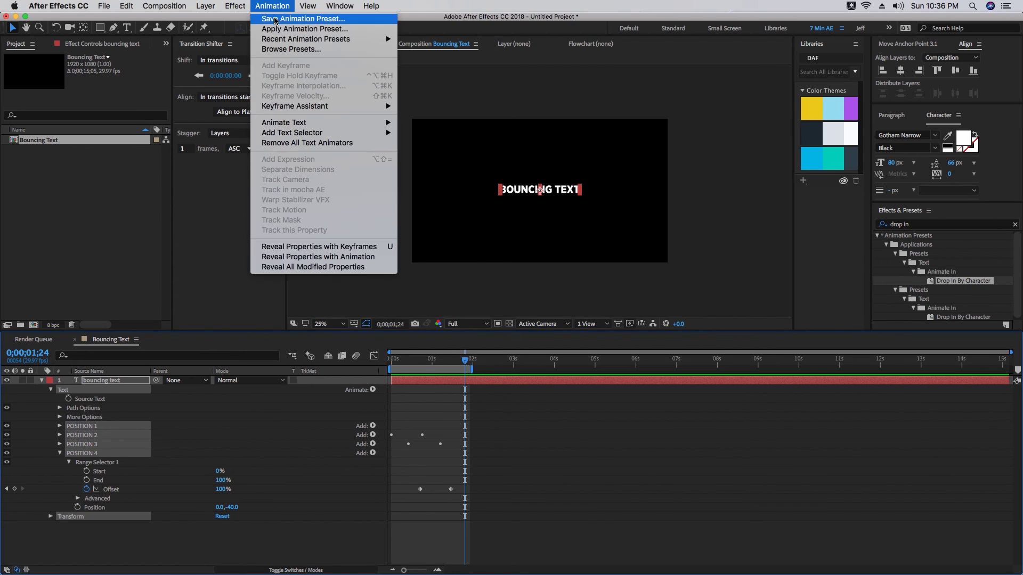
left_click(276, 19)
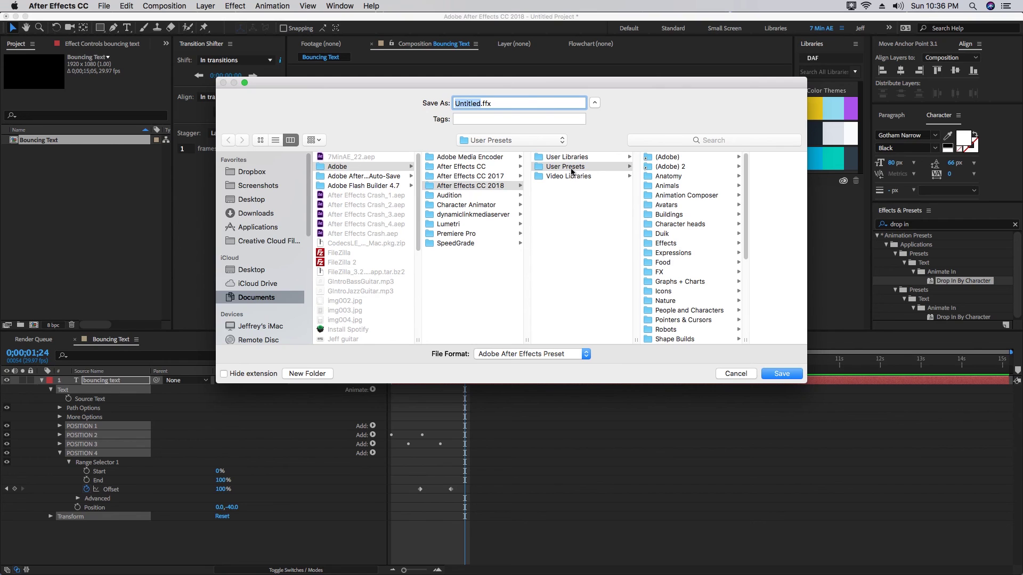
Create a folder named Custom Text Animation in User Presets and save the preset there as Bouncing Text.ffx
left_click(308, 374)
type("Custom Text Animation")
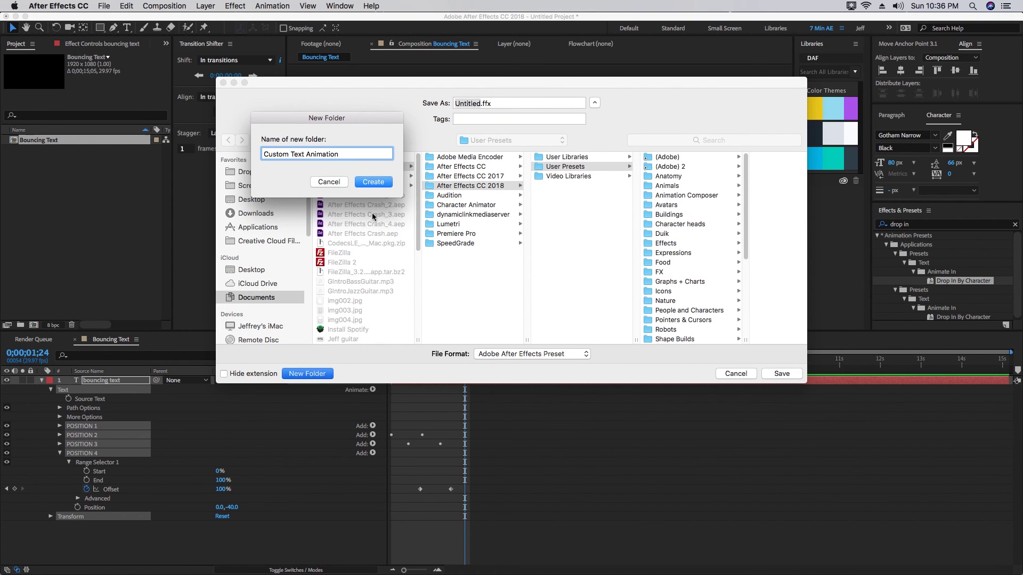
left_click(374, 183)
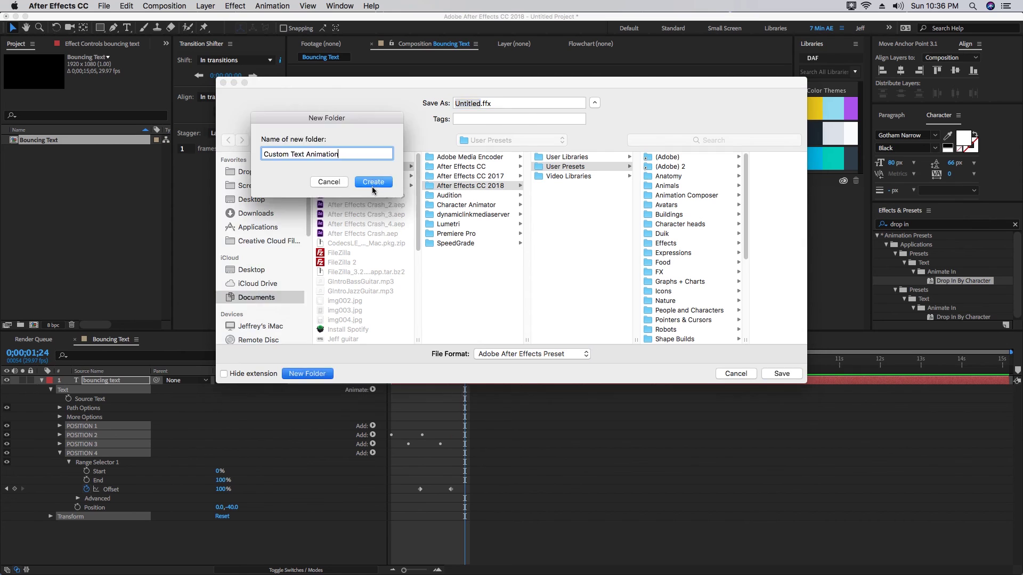
left_click(373, 183)
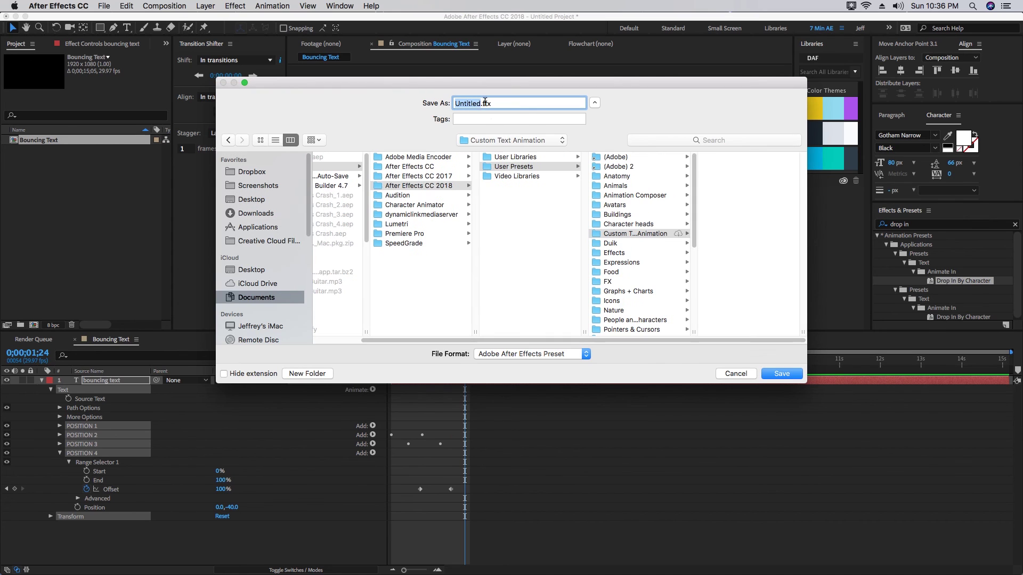
type("Bouncing Text")
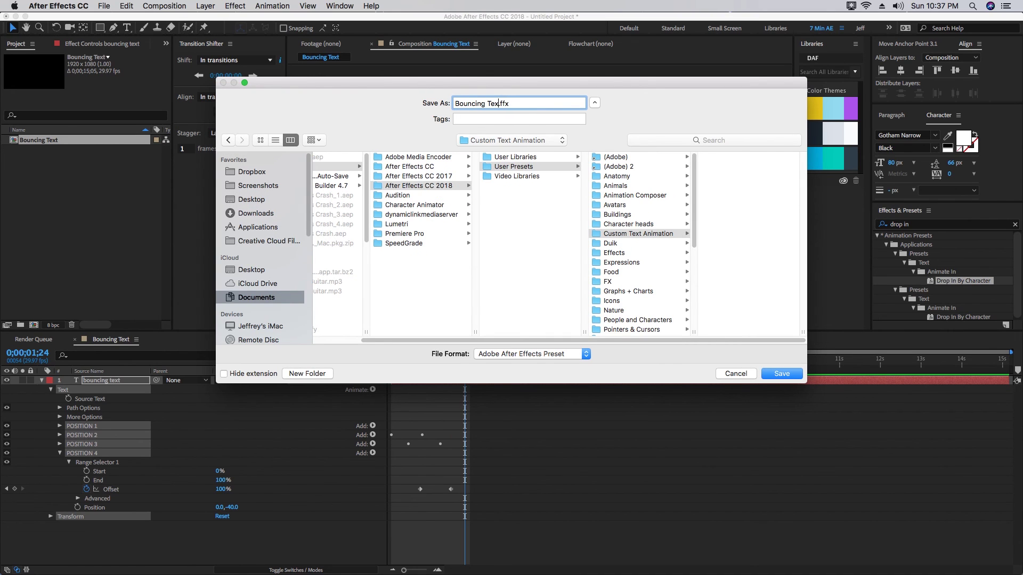
left_click(782, 373)
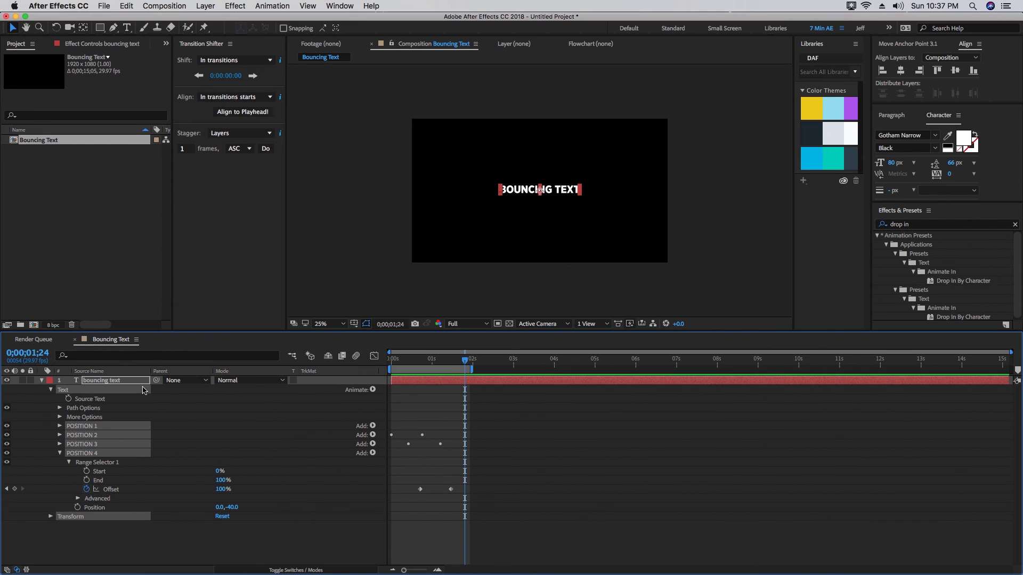
Delete the bouncing text layer and add a new text layer reading "7 minute ae tutorials" in the composition
left_click(106, 381)
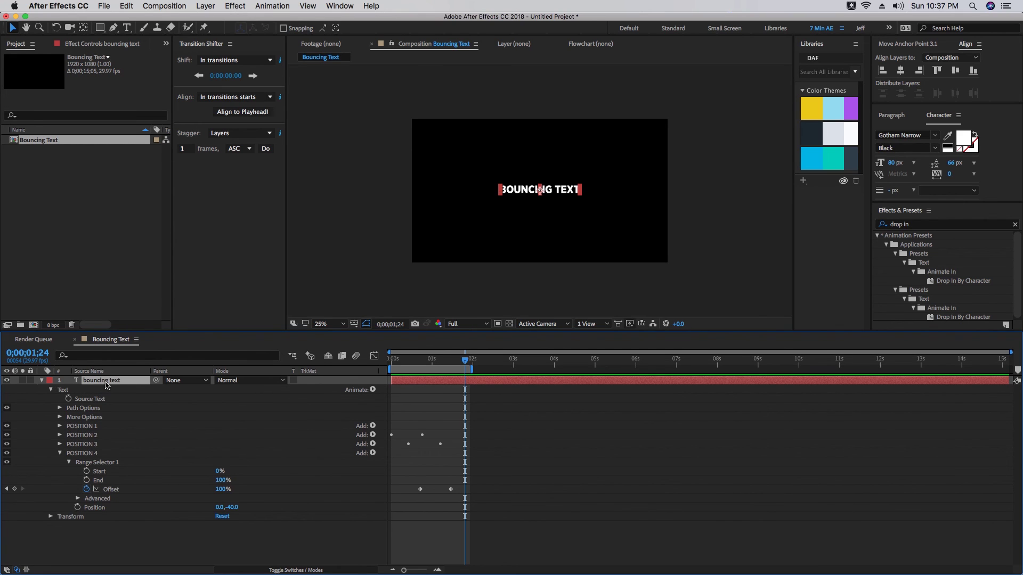
key("Delete")
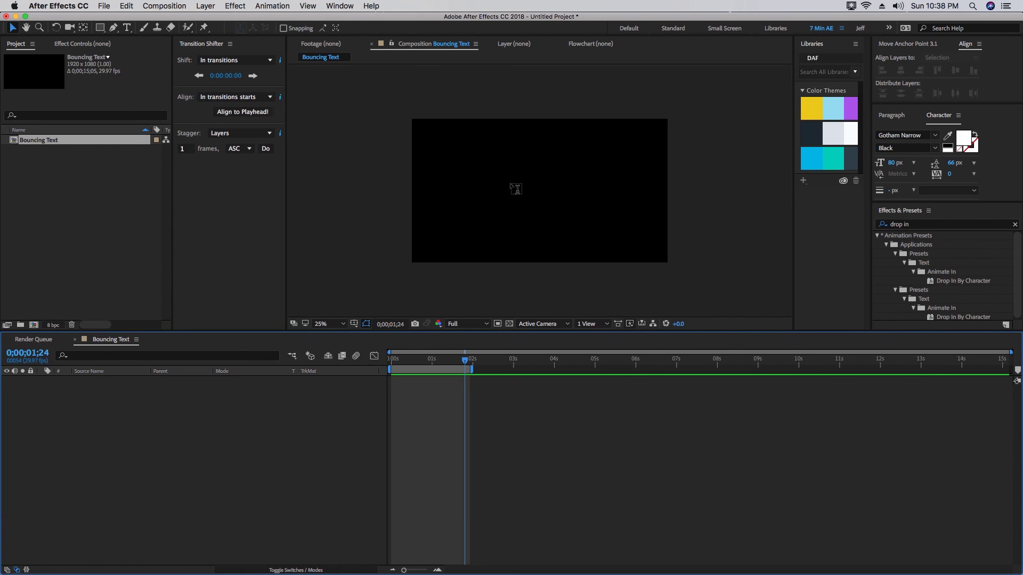
left_click(516, 189)
type("7 minu")
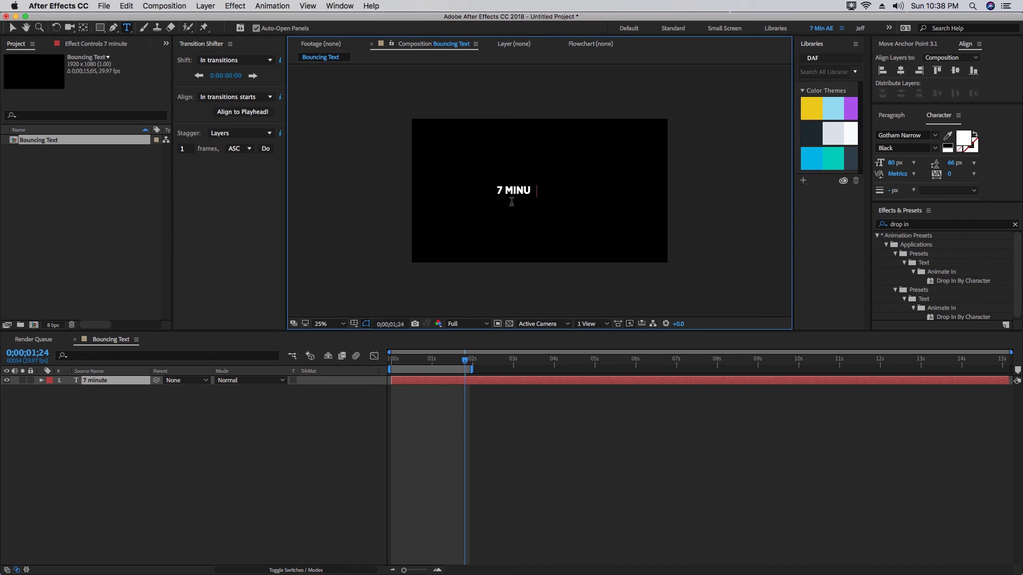
type("te ae tutorials")
left_click(129, 381)
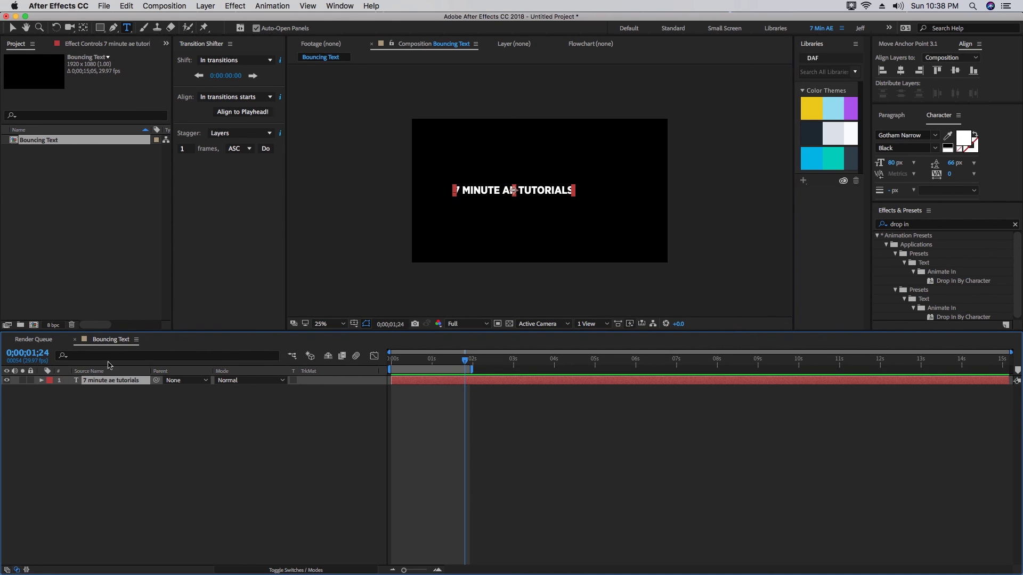
Center the text layer horizontally in the composition and search the effects and presets for "bouncing text"
left_click(903, 71)
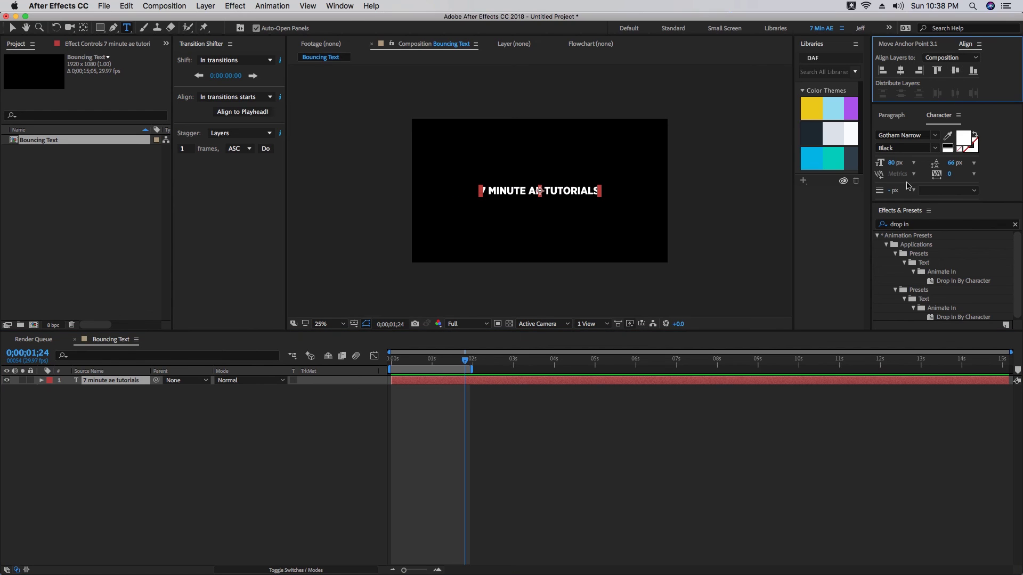
left_click(920, 224)
triple_click(919, 225)
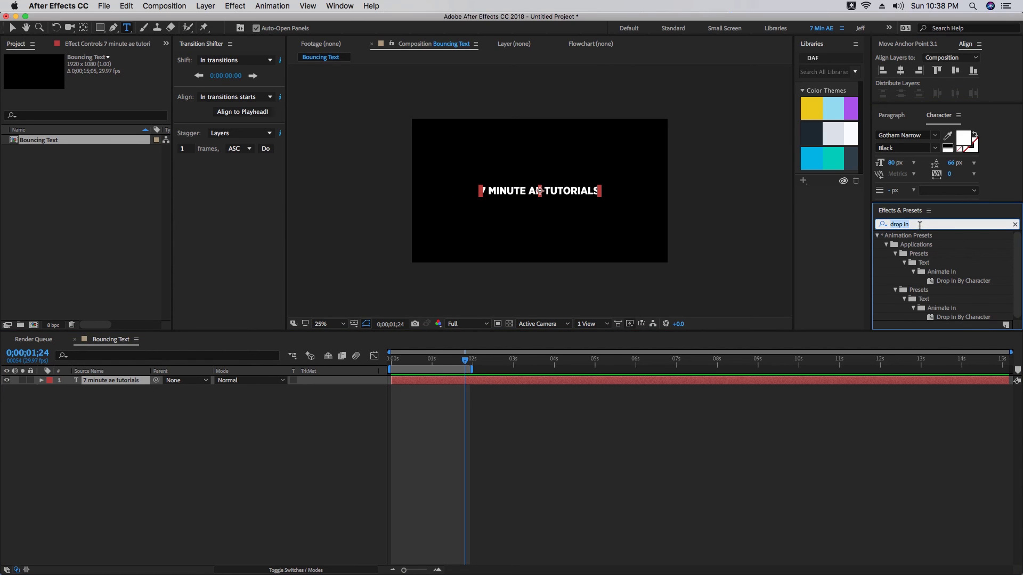
key("BackSpace")
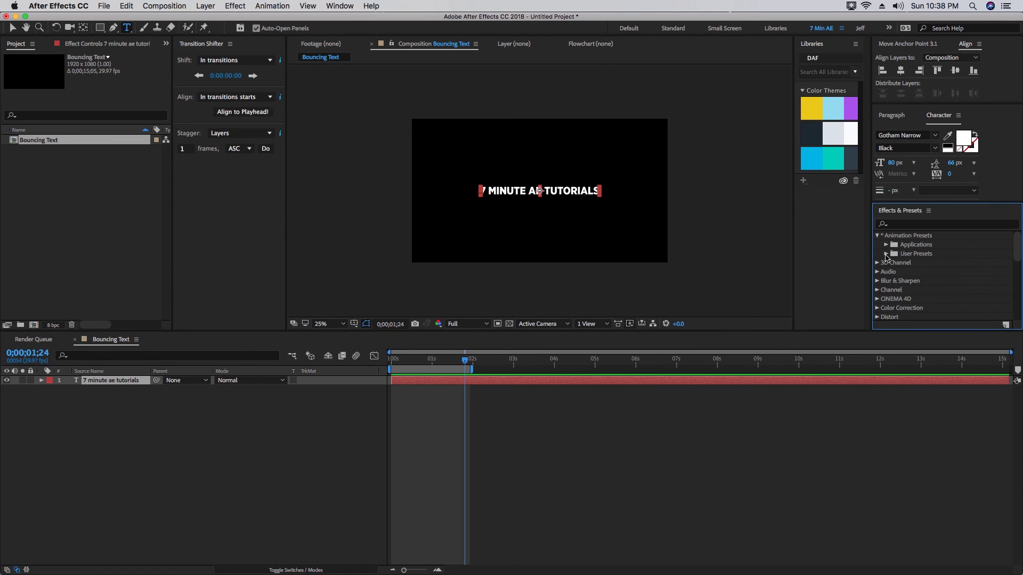
left_click(886, 254)
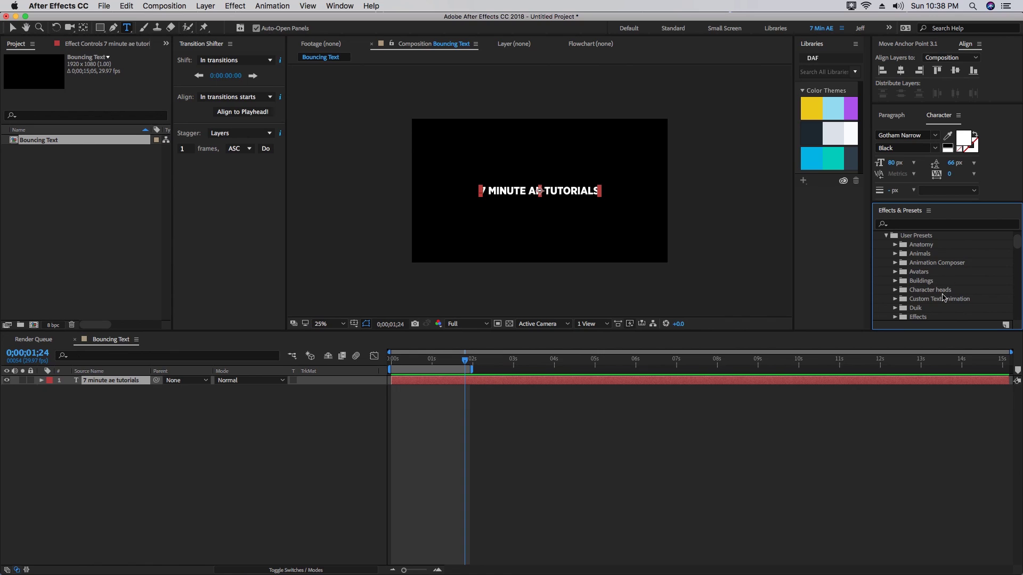
left_click(895, 300)
left_click(907, 226)
type("bouncing text")
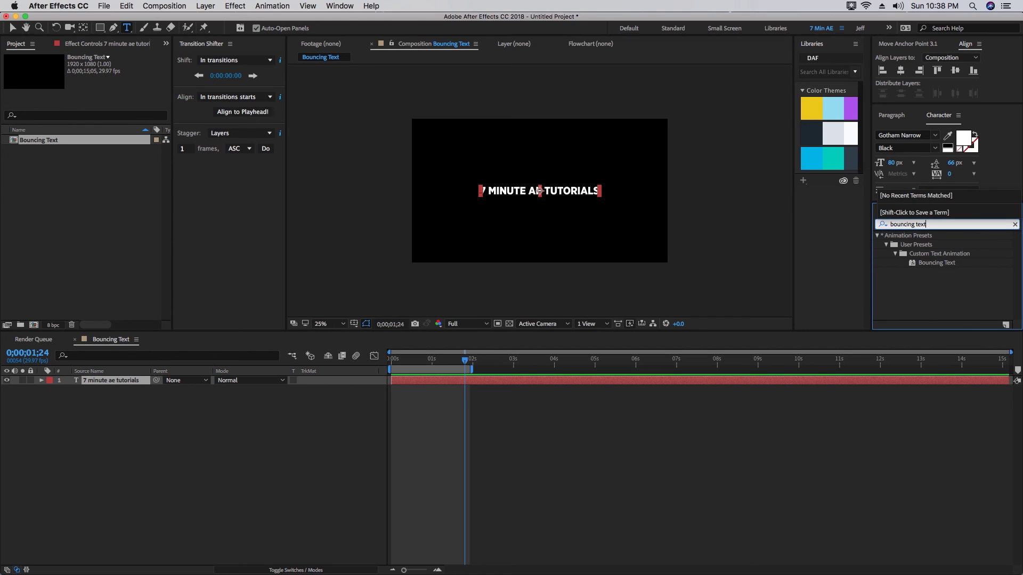
Extend the work area to just past 3 seconds and apply the Bouncing Text preset to the text layer at 0;00;00;00
left_click_drag(472, 368, 527, 369)
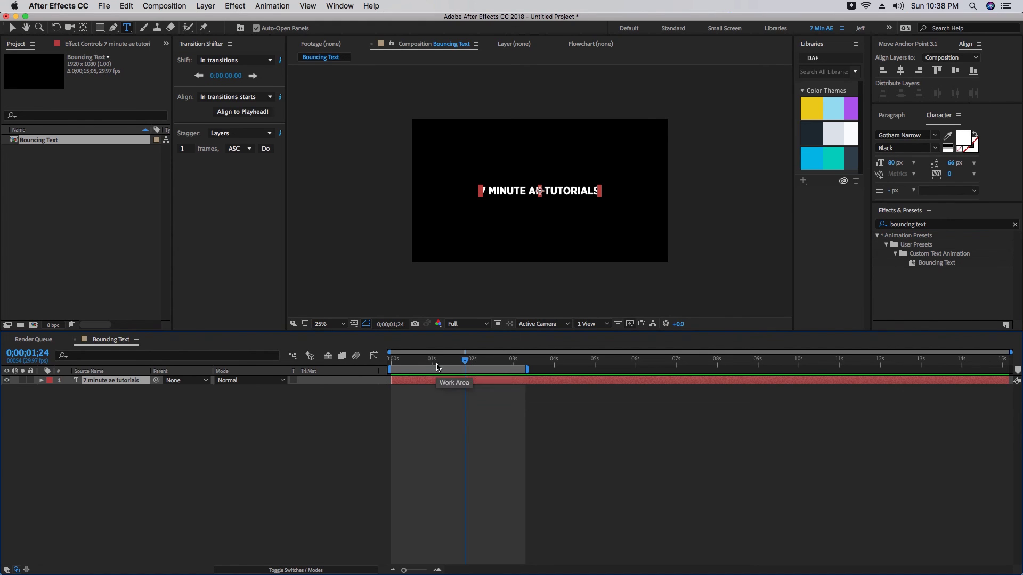
left_click(426, 362)
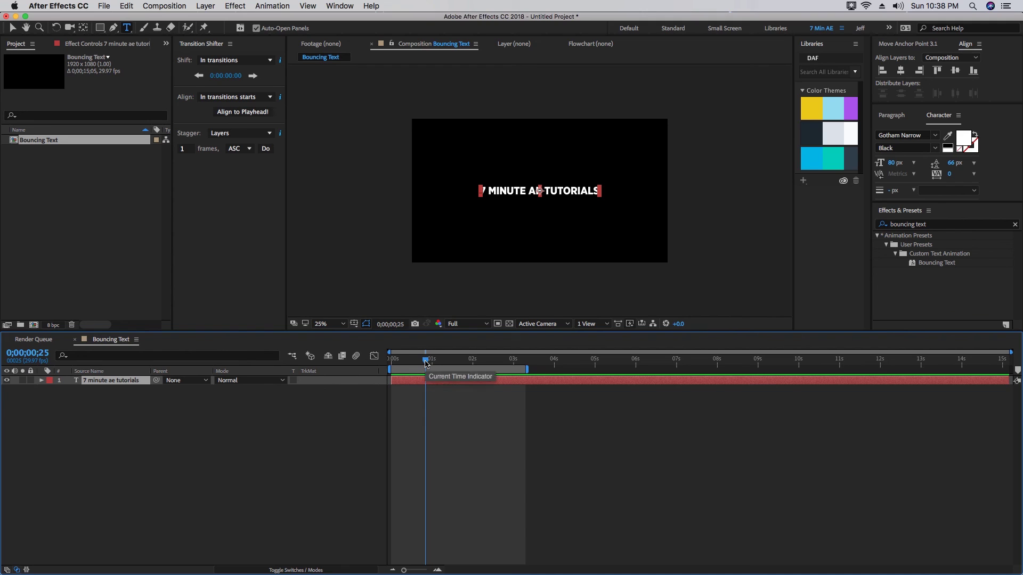
key("Home")
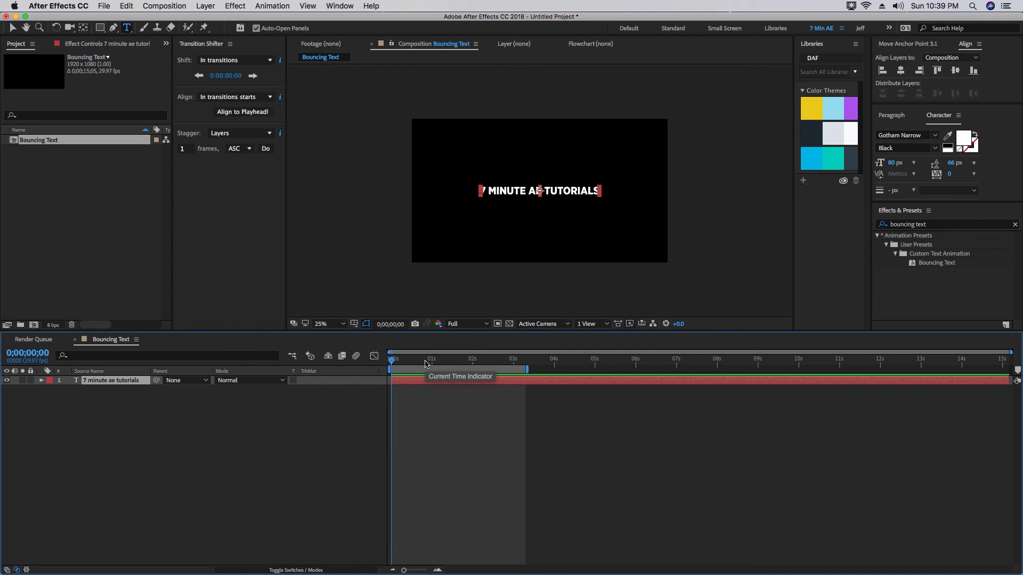
left_click(925, 264)
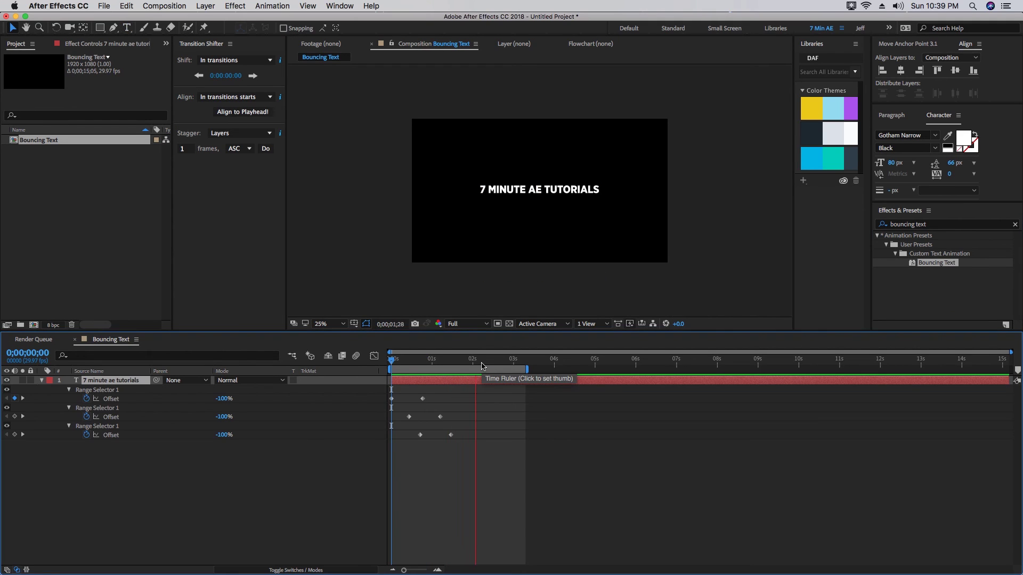